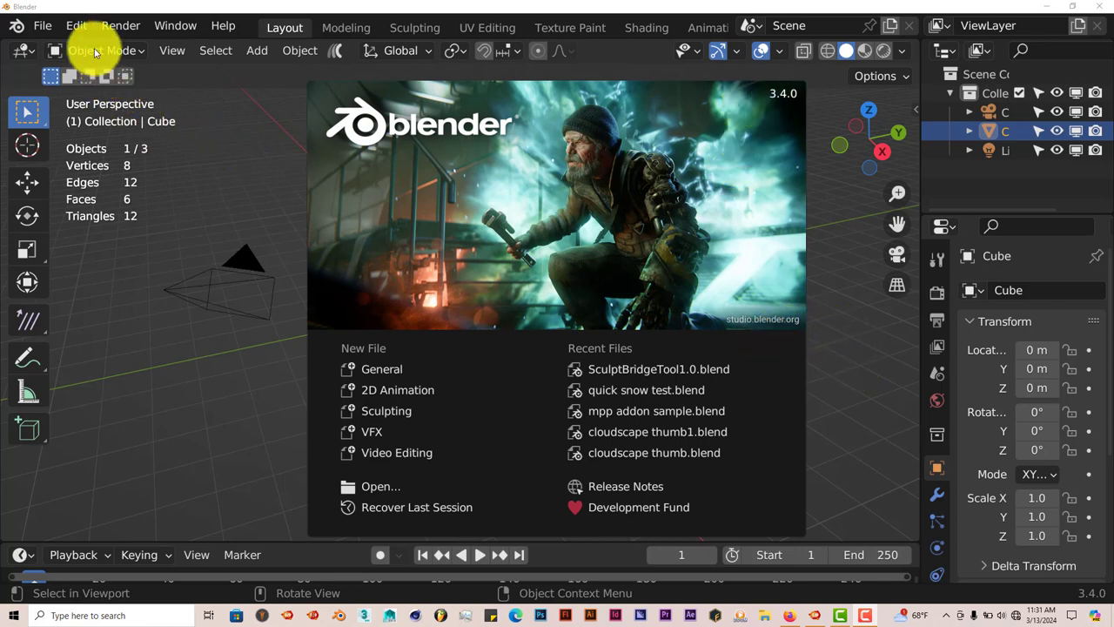
Search the add-ons in Preferences for "snow", cancelling the add-on installation dialog, and close Preferences
{"action": "left_click", "coordinate": [79, 22]}
{"action": "left_click", "coordinate": [84, 25]}
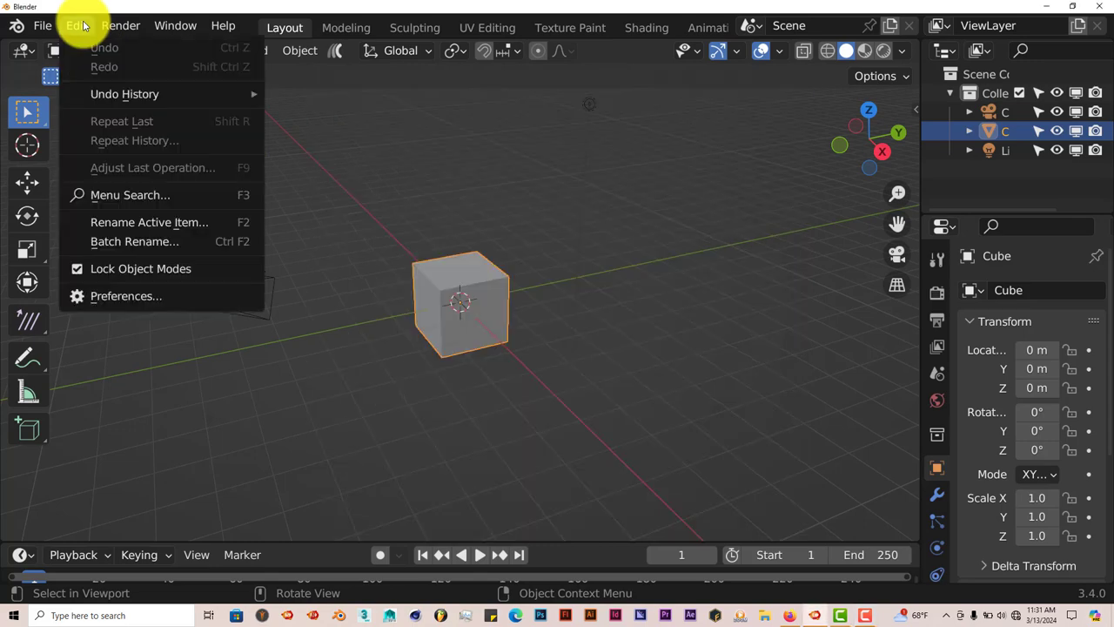
{"action": "left_click", "coordinate": [114, 297]}
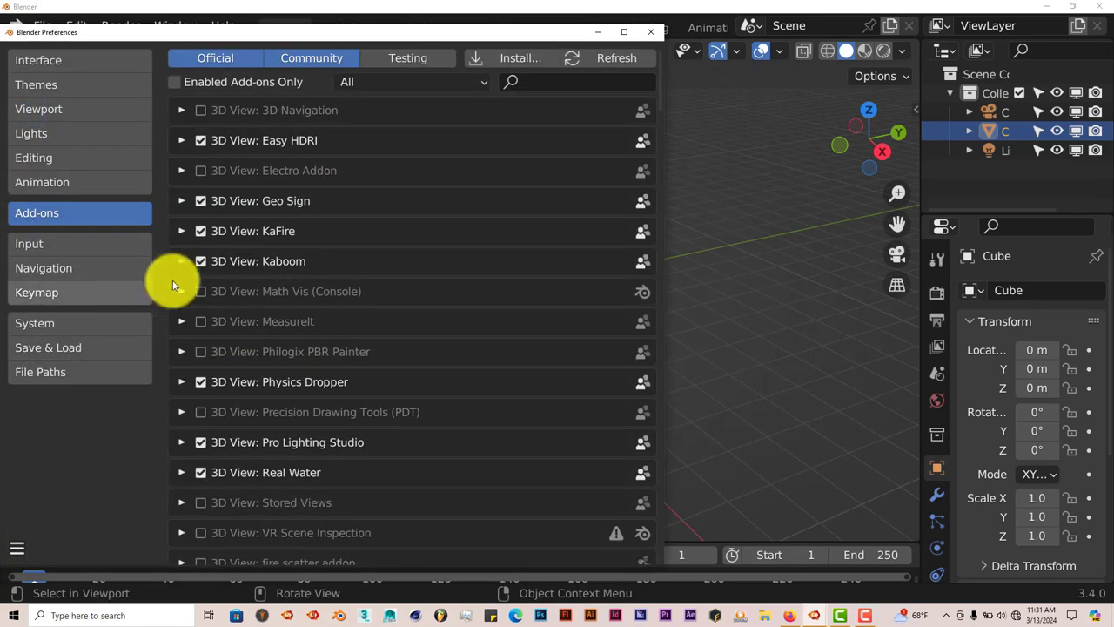
{"action": "left_click", "coordinate": [500, 62]}
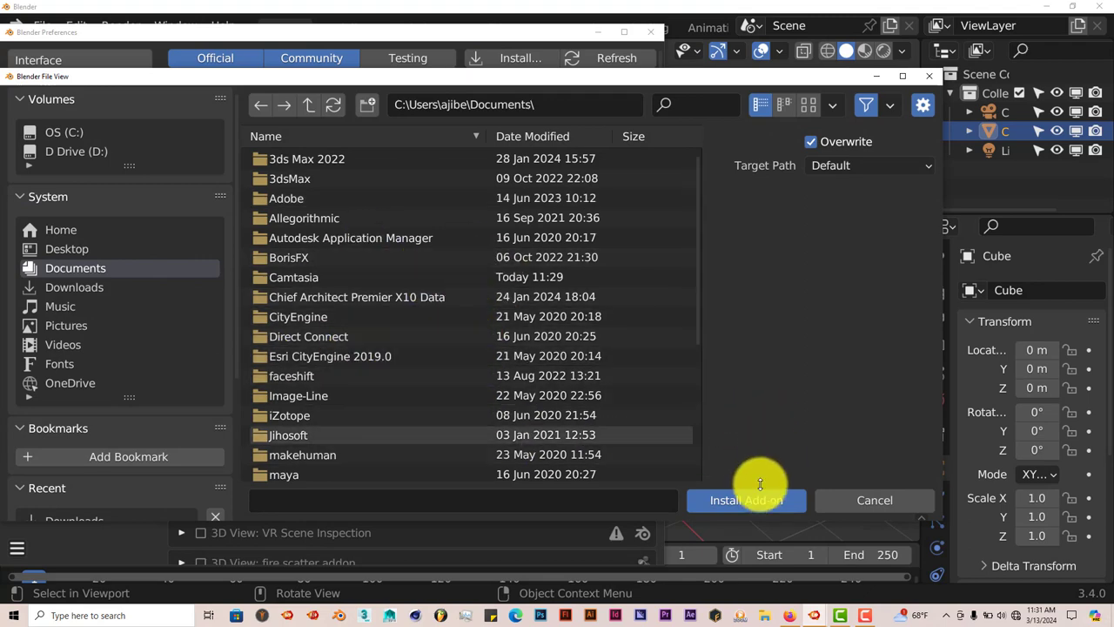
{"action": "left_click", "coordinate": [930, 78]}
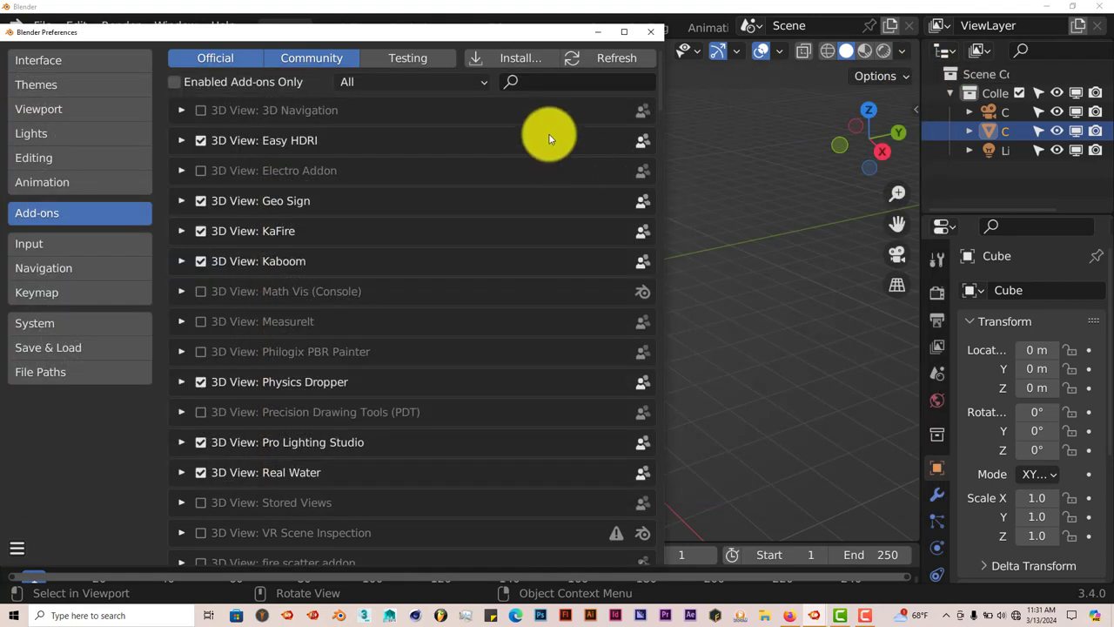
{"action": "left_click", "coordinate": [560, 87]}
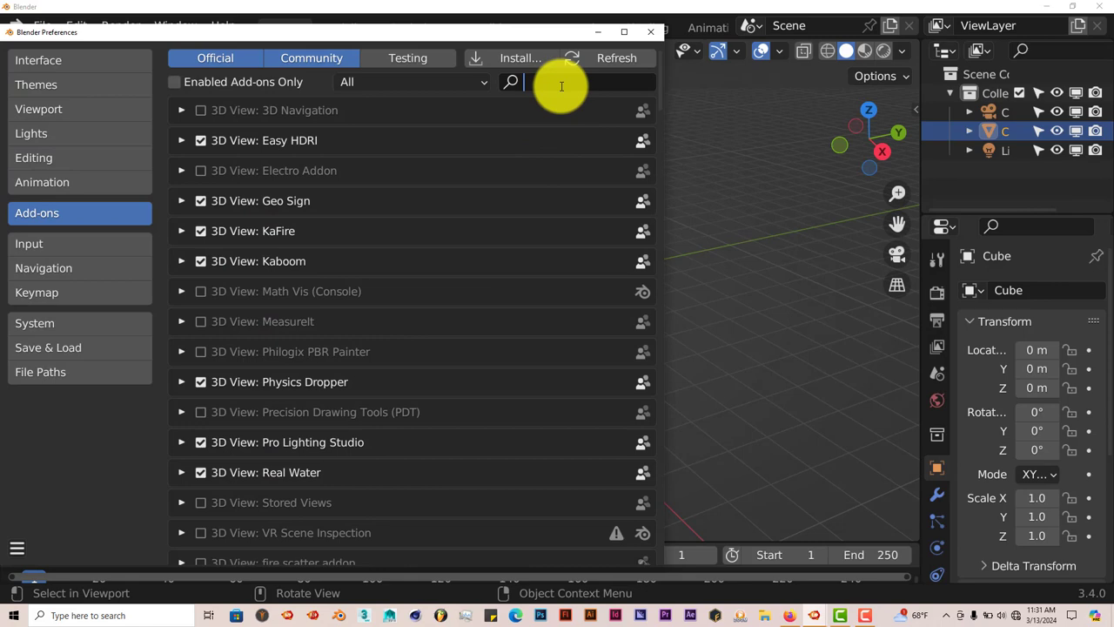
{"action": "type", "text": "snow"}
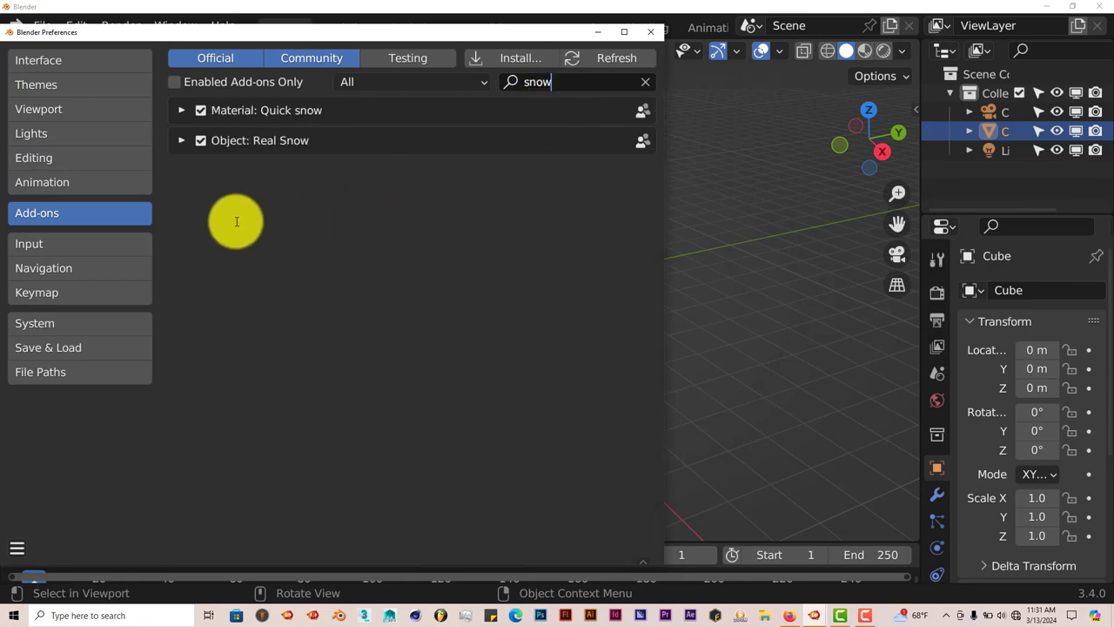
{"action": "left_click", "coordinate": [657, 33]}
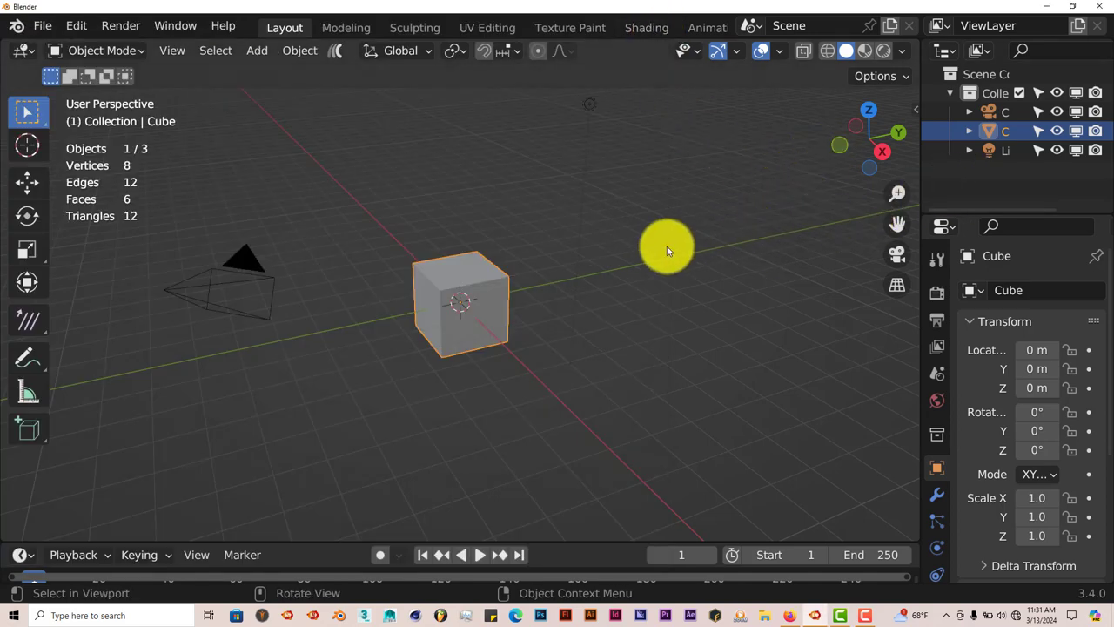
Show the Quick snow v3.2 settings beside the viewport and examine its snow material, Snowfall and Snowmesh options
{"action": "left_click", "coordinate": [915, 108]}
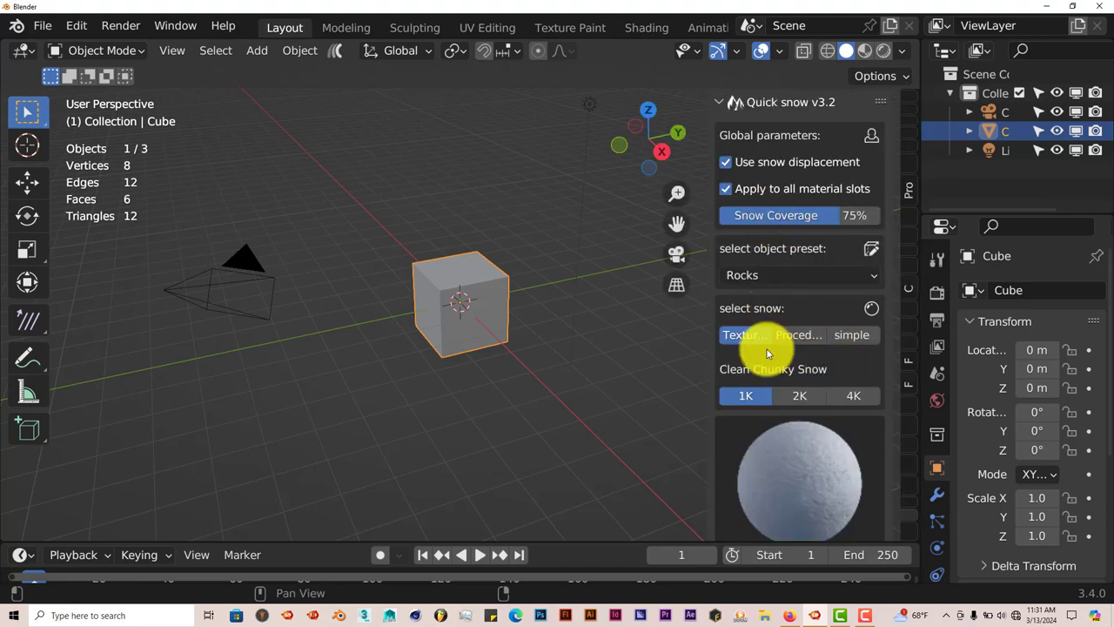
{"action": "scroll", "coordinate": [767, 349], "scroll_direction": "down", "scroll_amount": 3}
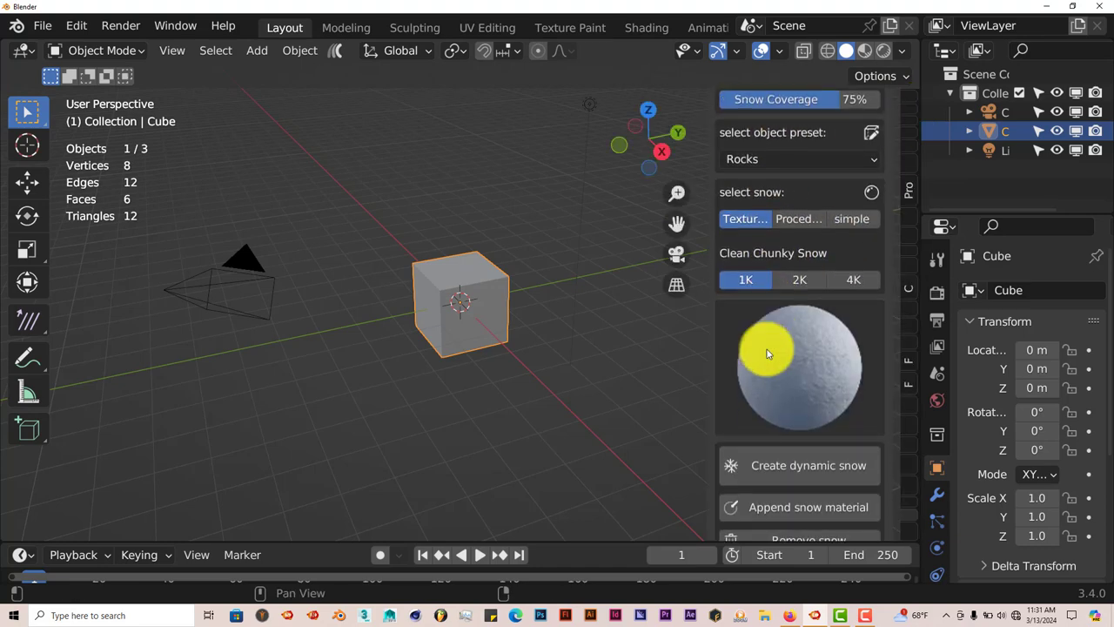
{"action": "scroll", "coordinate": [805, 366], "scroll_direction": "up", "scroll_amount": 3}
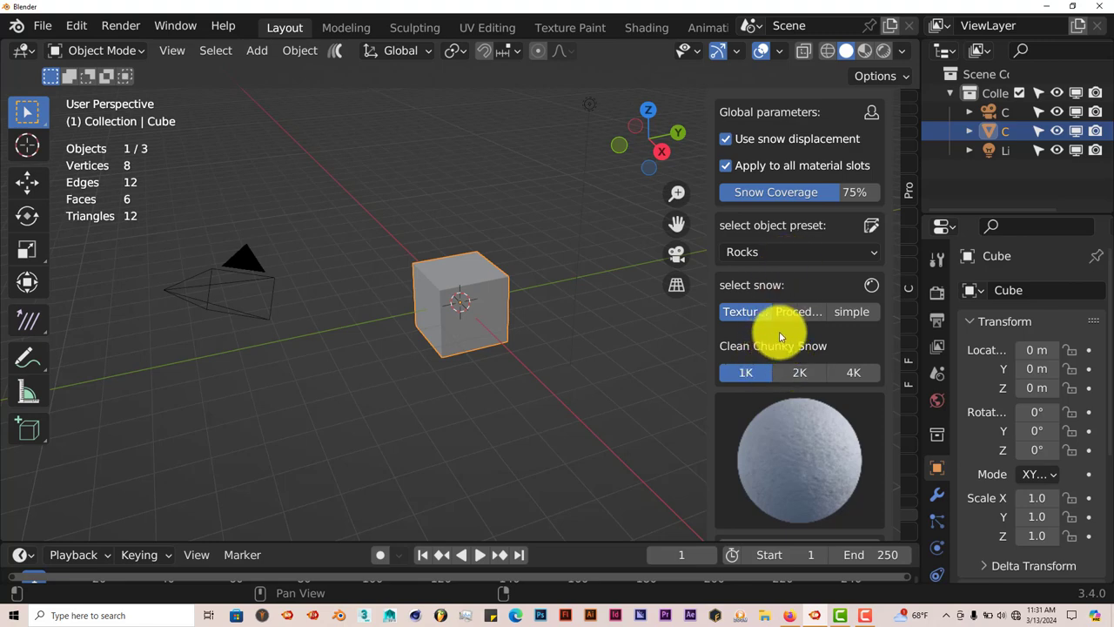
{"action": "middle_click_drag", "start_coordinate": [481, 377], "coordinate": [443, 383]}
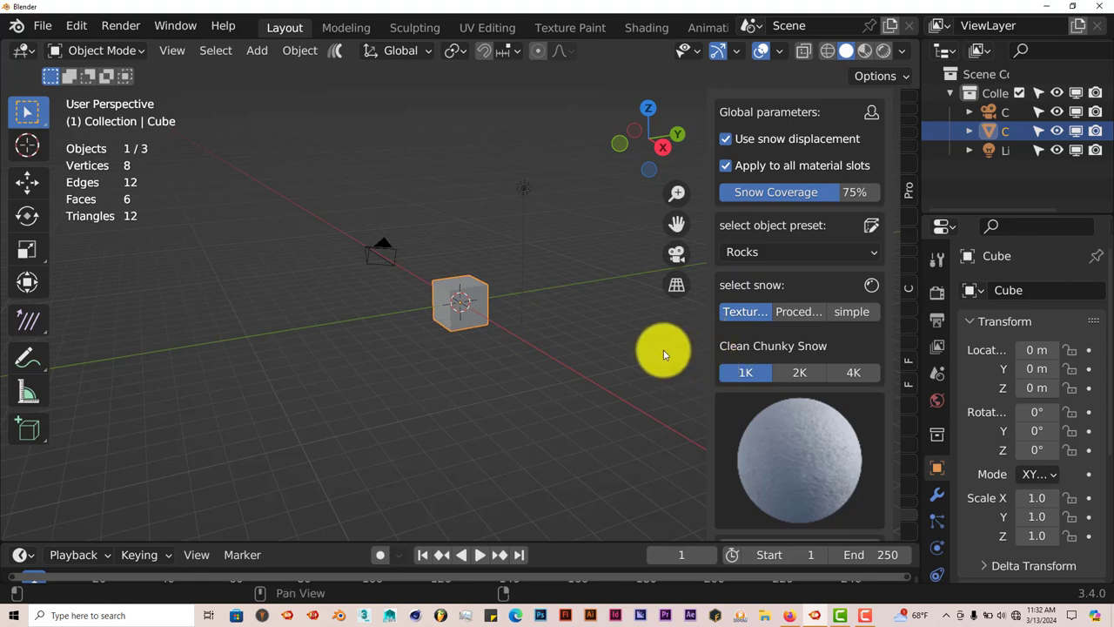
{"action": "scroll", "coordinate": [517, 316], "scroll_direction": "up", "scroll_amount": 3}
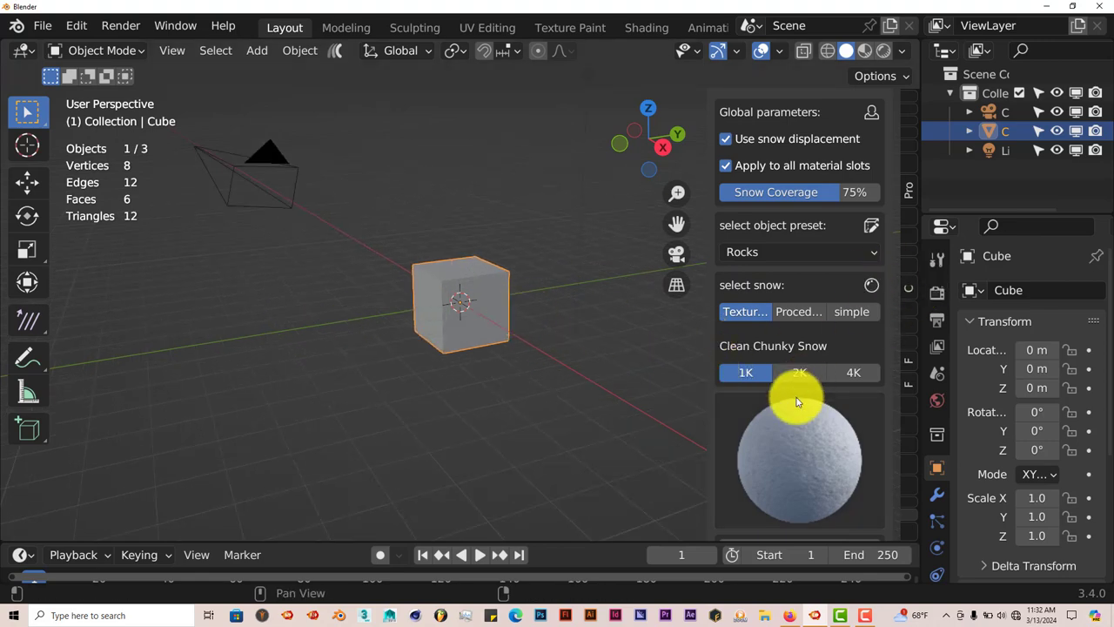
{"action": "scroll", "coordinate": [797, 396], "scroll_direction": "down", "scroll_amount": 10}
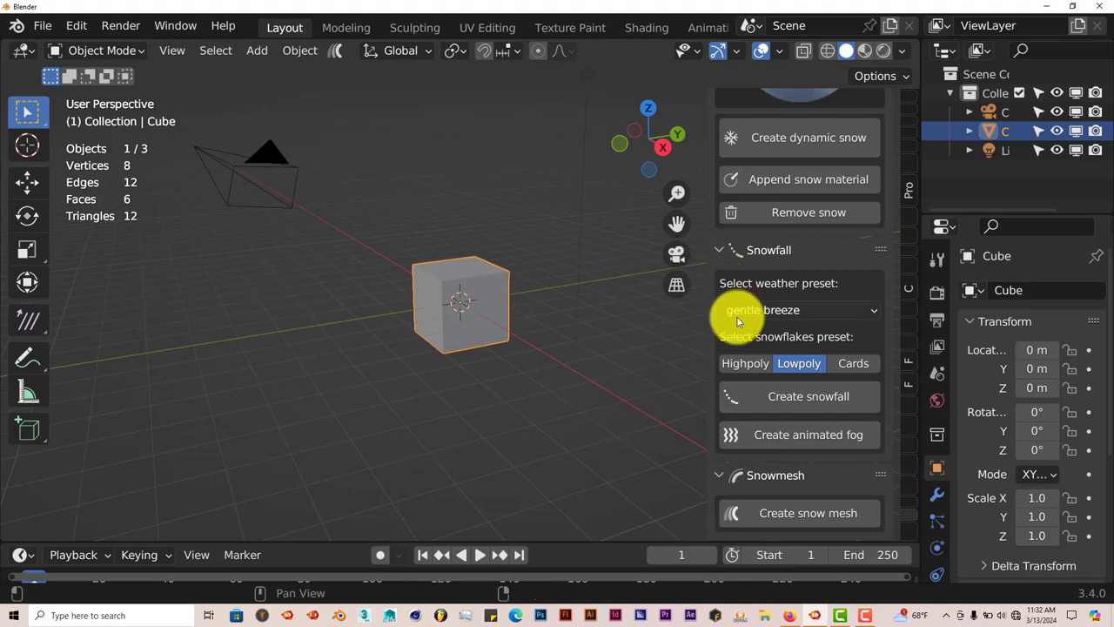
{"action": "scroll", "coordinate": [820, 397], "scroll_direction": "up", "scroll_amount": 5}
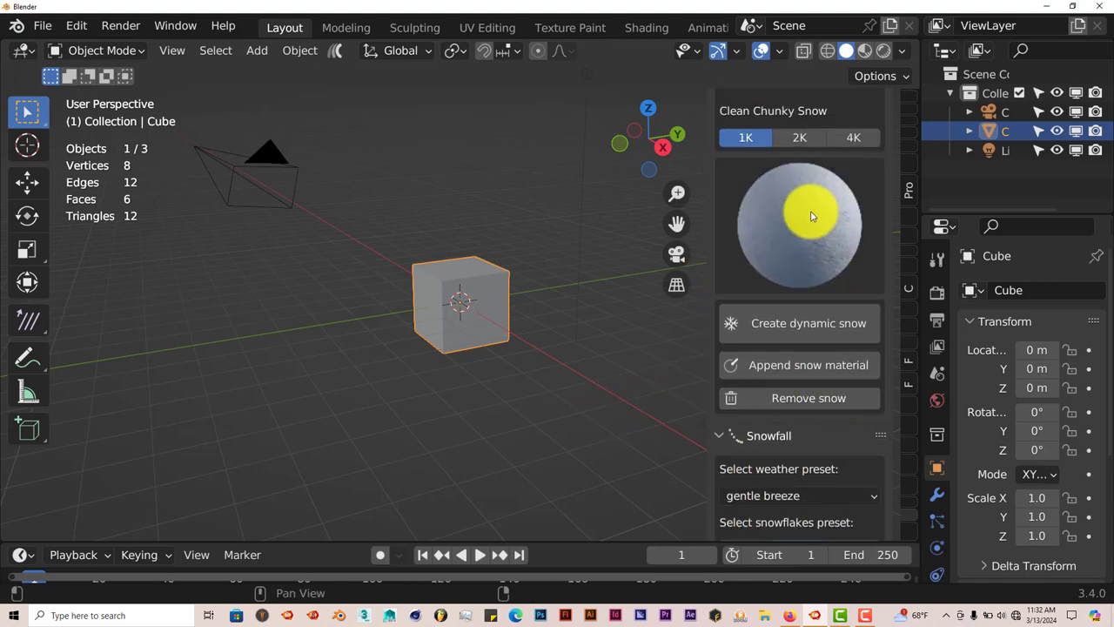
{"action": "scroll", "coordinate": [808, 261], "scroll_direction": "down", "scroll_amount": 5}
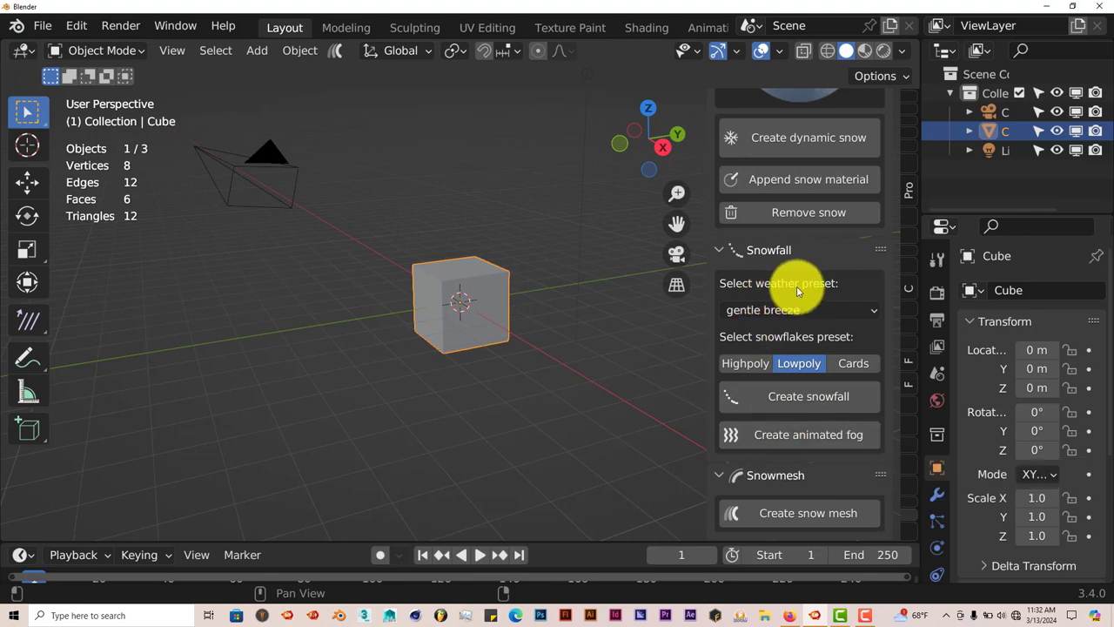
{"action": "scroll", "coordinate": [816, 358], "scroll_direction": "up", "scroll_amount": 10}
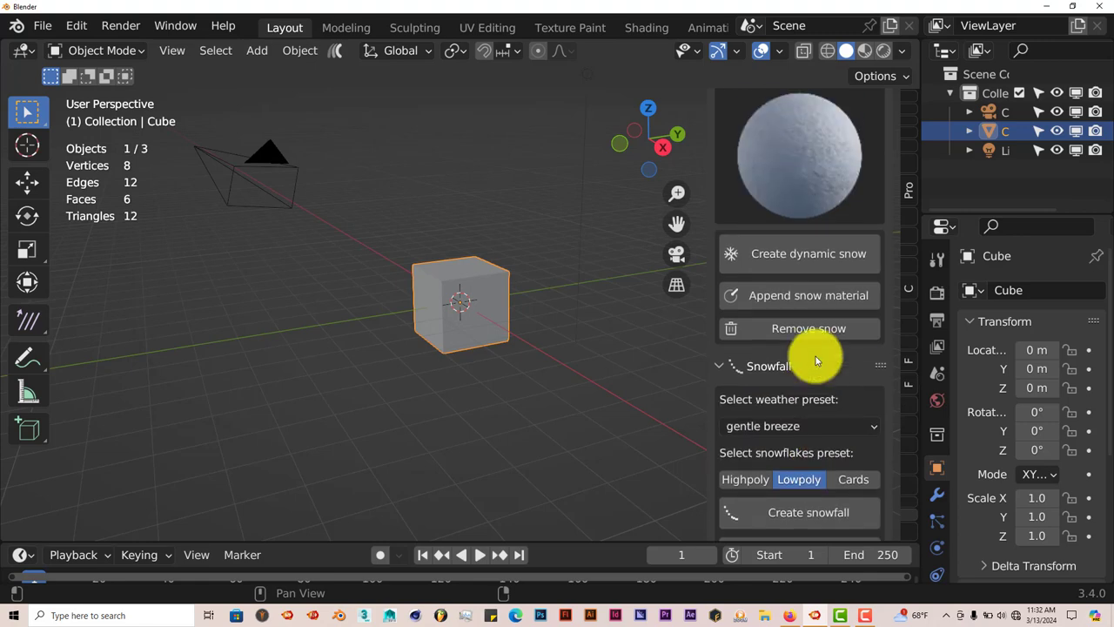
{"action": "scroll", "coordinate": [811, 348], "scroll_direction": "up", "scroll_amount": 3}
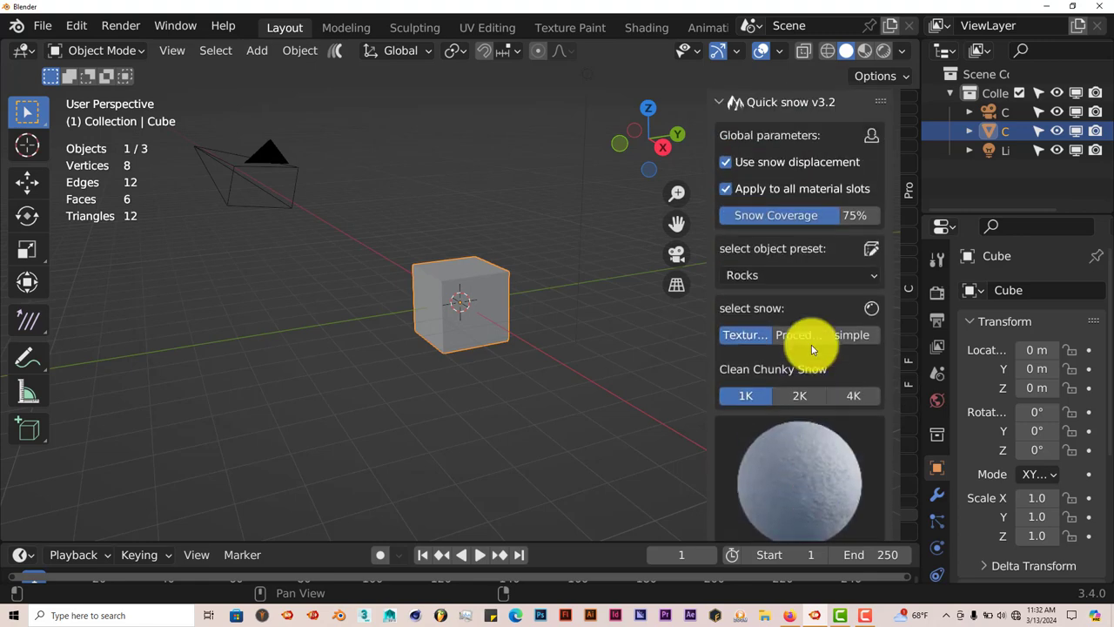
Delete the default cube and add a Monkey mesh in its place
{"action": "middle_click_drag", "start_coordinate": [426, 354], "coordinate": [437, 375]}
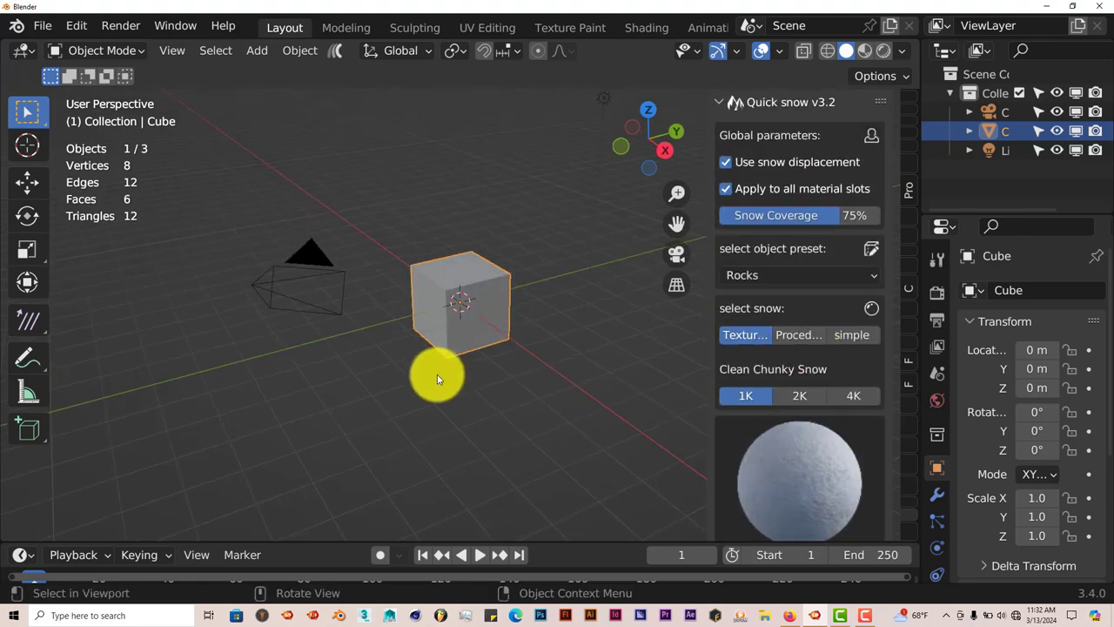
{"action": "scroll", "coordinate": [481, 369], "scroll_direction": "up", "scroll_amount": 3}
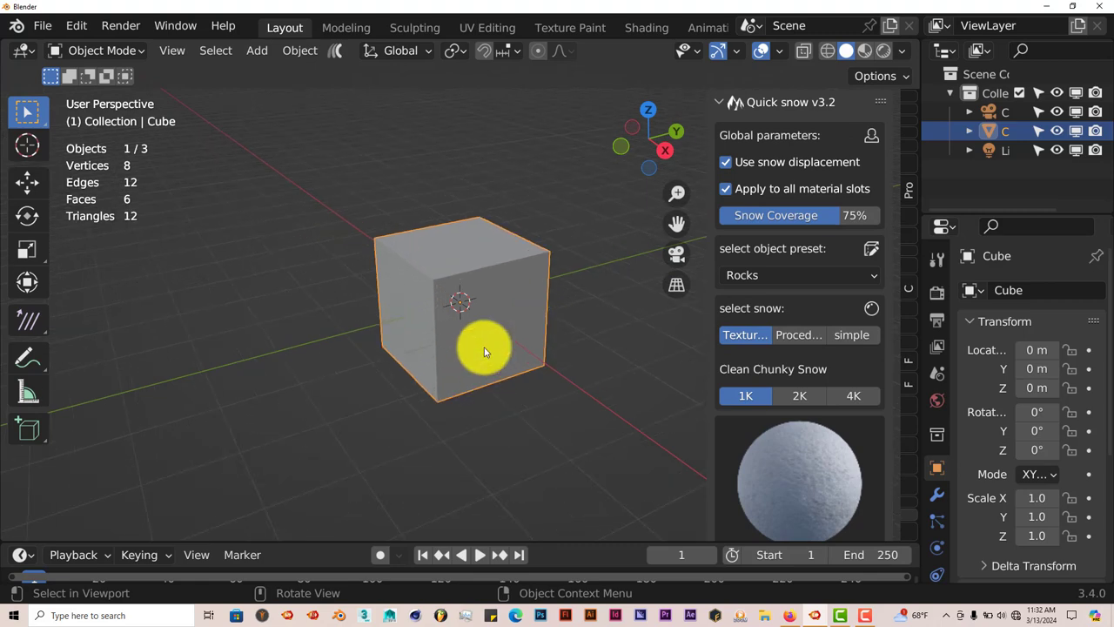
{"action": "key", "text": "Delete"}
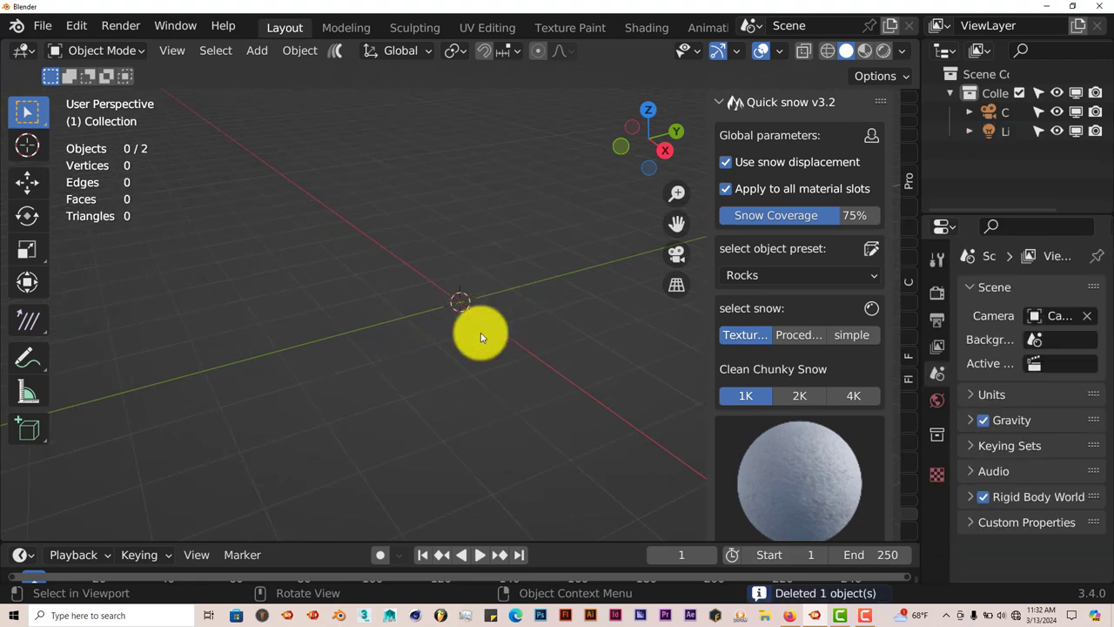
{"action": "key", "text": "shift+a"}
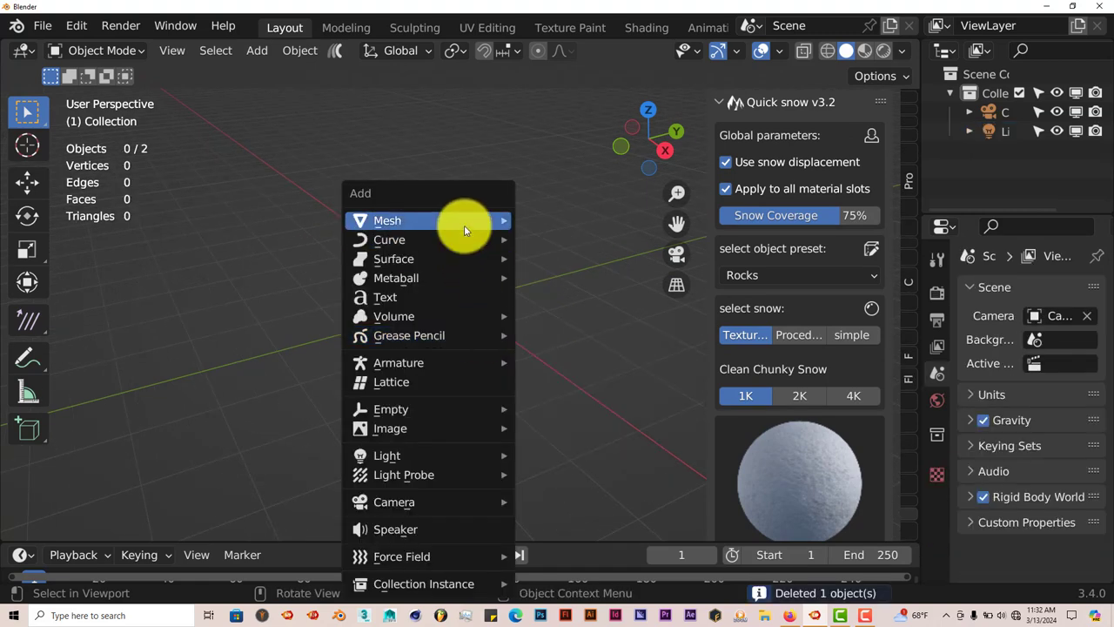
{"action": "mouse_move", "coordinate": [464, 224]}
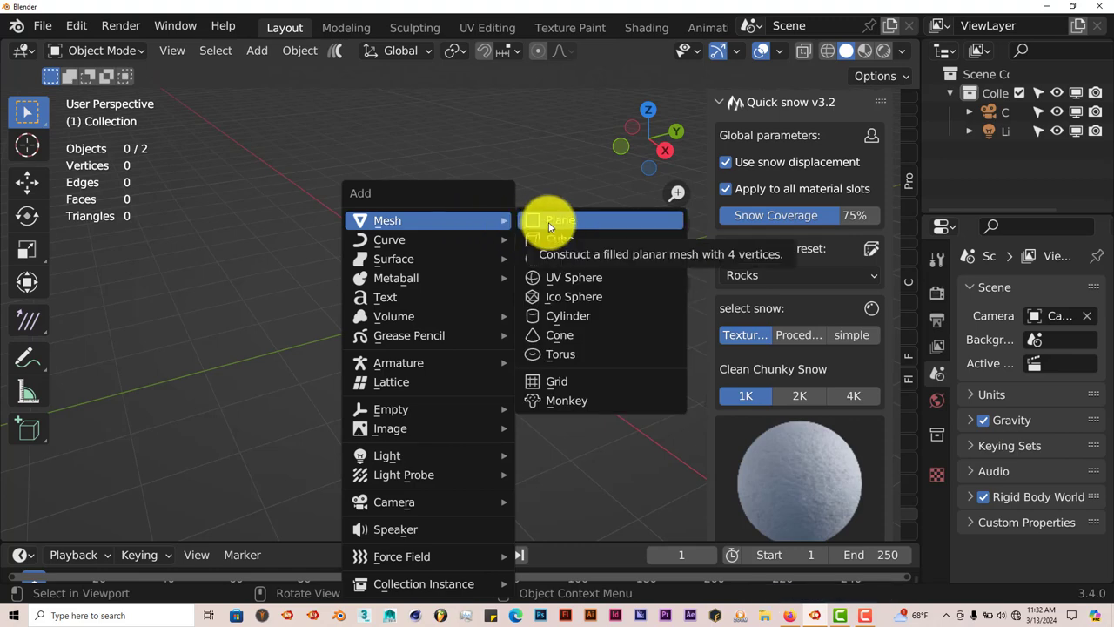
{"action": "left_click", "coordinate": [549, 402]}
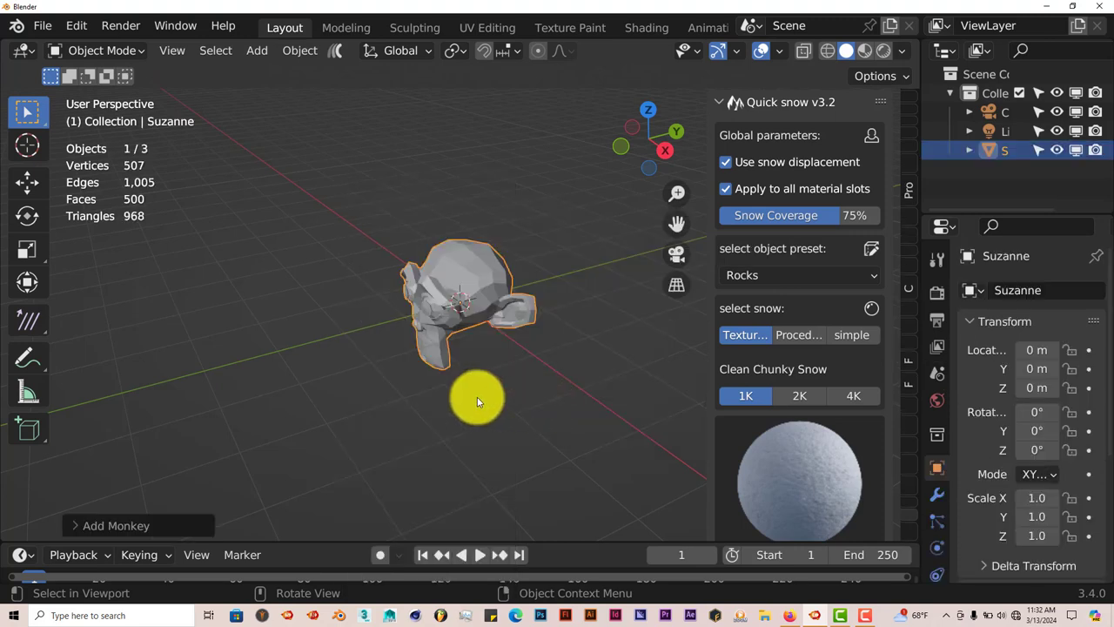
Add a Subdivision Surface modifier to the monkey head and apply it
{"action": "middle_click_drag", "start_coordinate": [477, 396], "coordinate": [530, 377]}
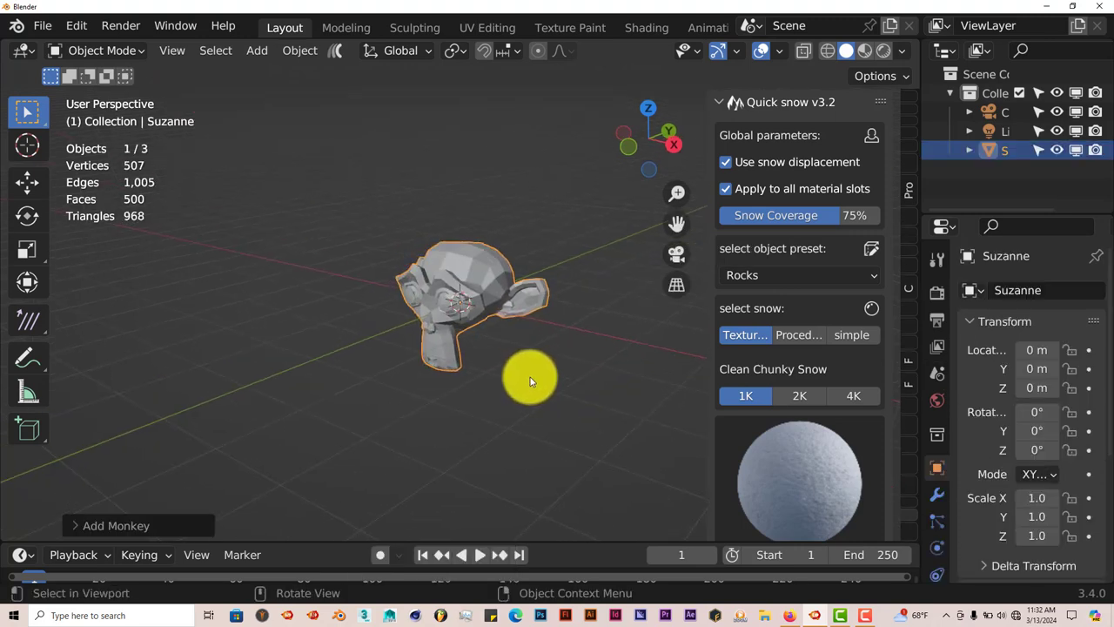
{"action": "left_click", "coordinate": [937, 493]}
{"action": "left_click", "coordinate": [992, 292]}
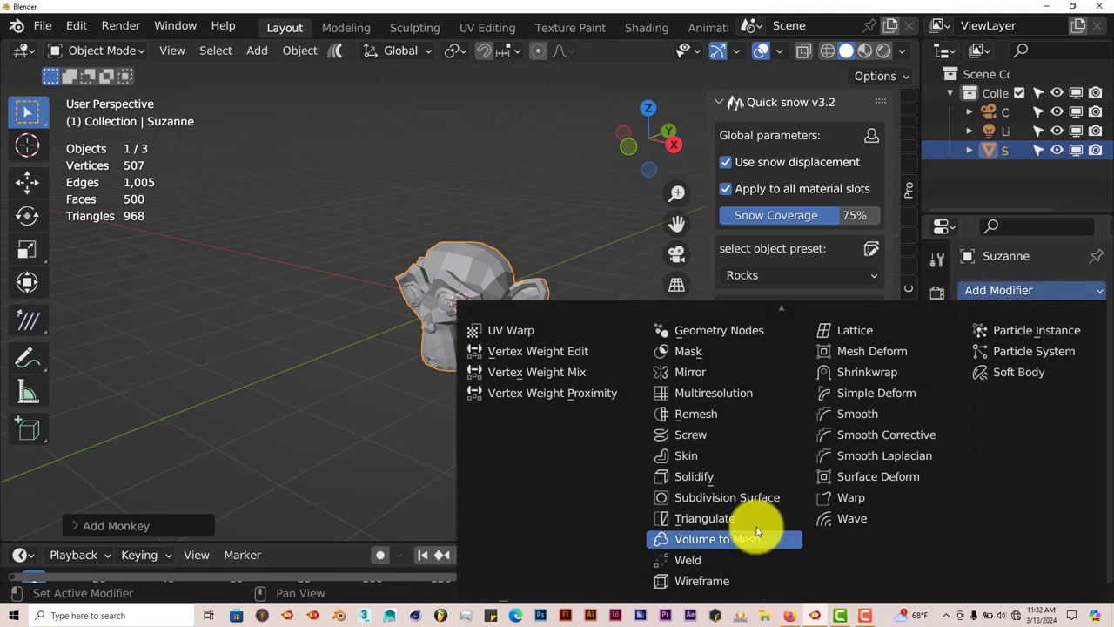
{"action": "left_click", "coordinate": [753, 434]}
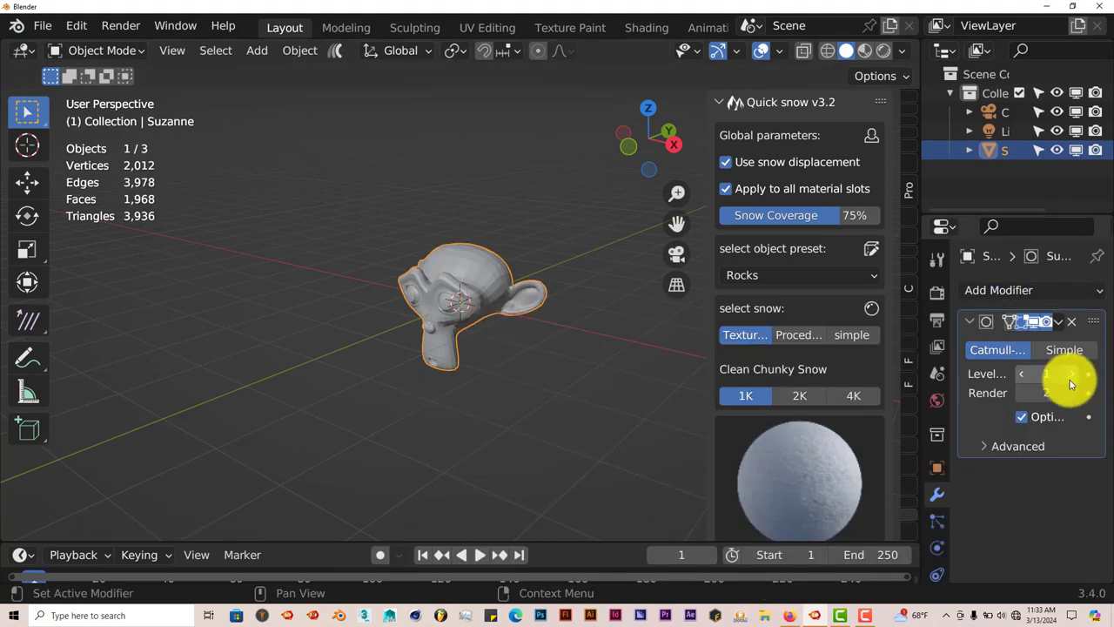
{"action": "left_click", "coordinate": [1060, 324]}
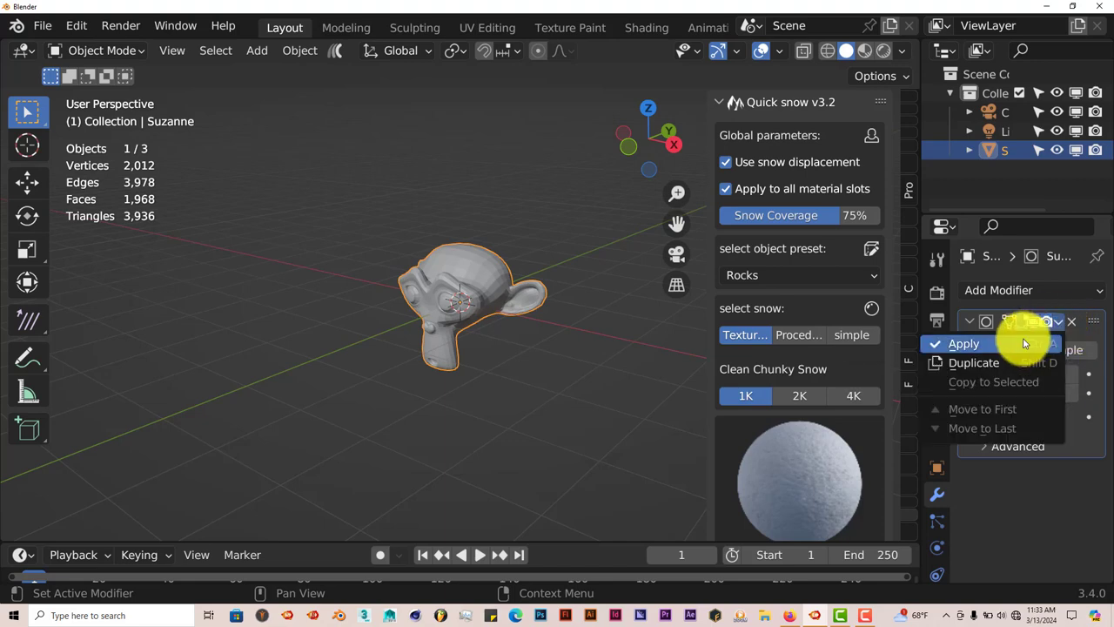
{"action": "left_click", "coordinate": [964, 343]}
Apply Shade Smooth to the monkey head
{"action": "scroll", "coordinate": [567, 379], "scroll_direction": "up", "scroll_amount": 2}
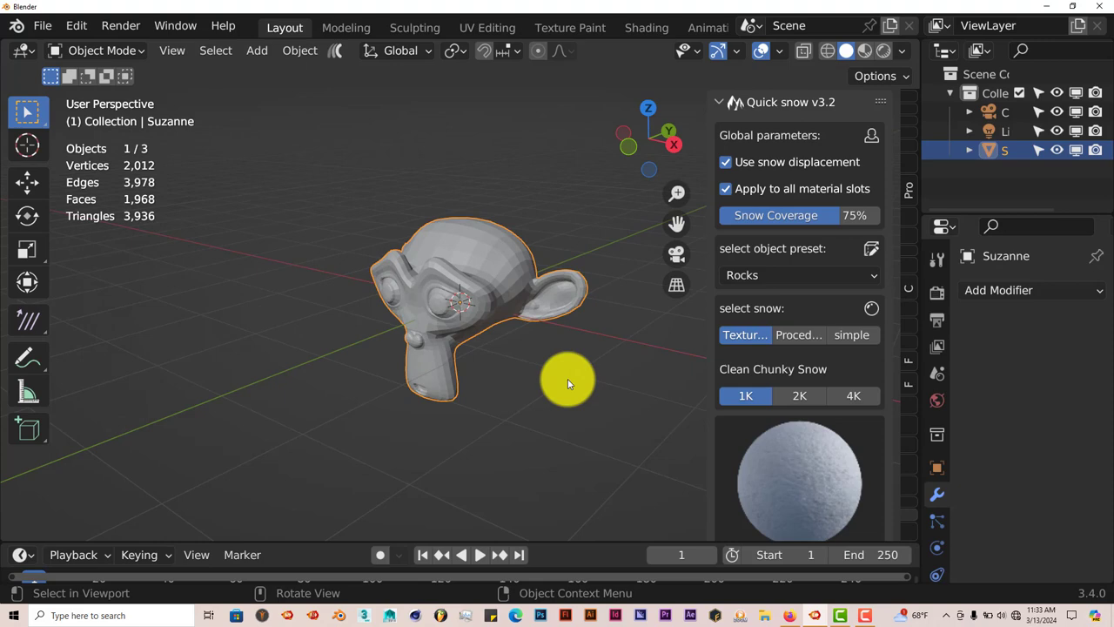
{"action": "right_click", "coordinate": [567, 378]}
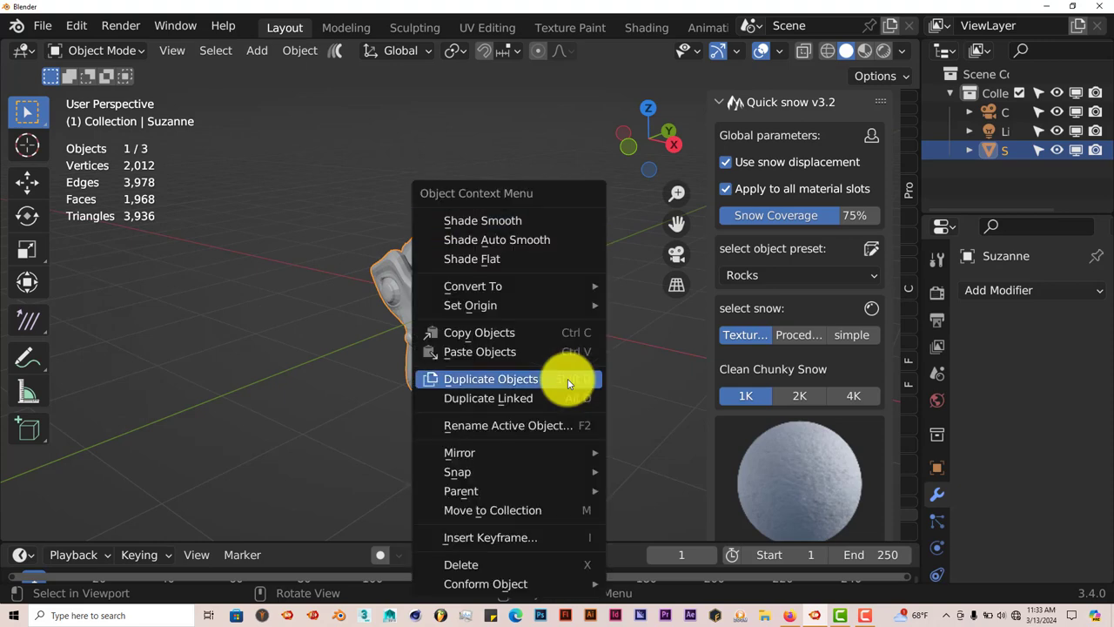
{"action": "left_click", "coordinate": [535, 224]}
{"action": "middle_click_drag", "start_coordinate": [460, 372], "coordinate": [496, 366]}
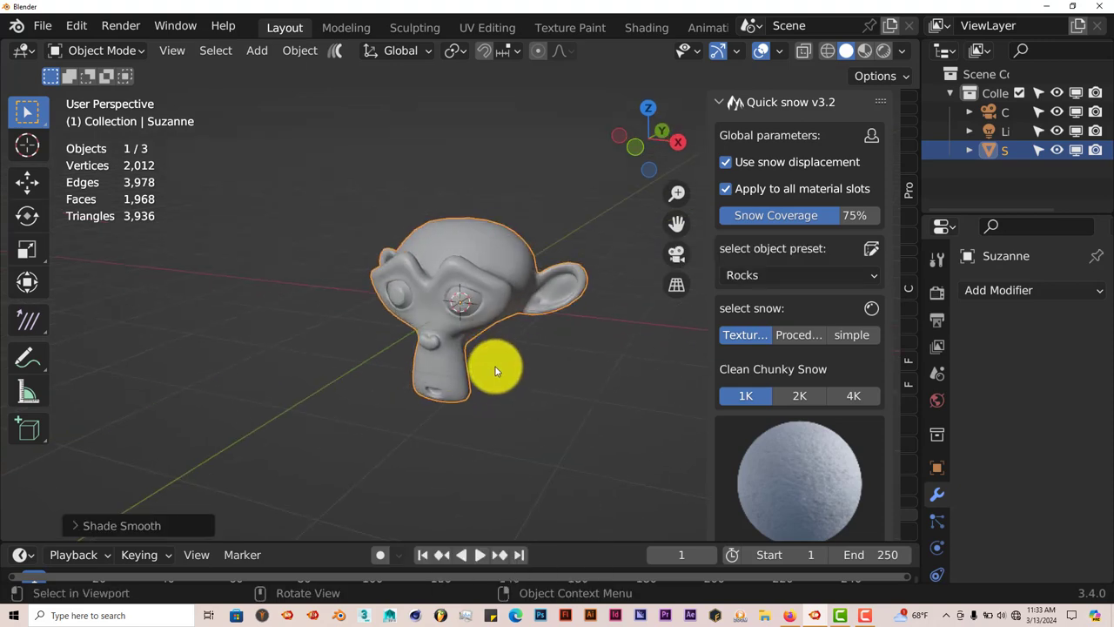
Set the render engine to Cycles and the device to GPU Compute
{"action": "left_click", "coordinate": [935, 294]}
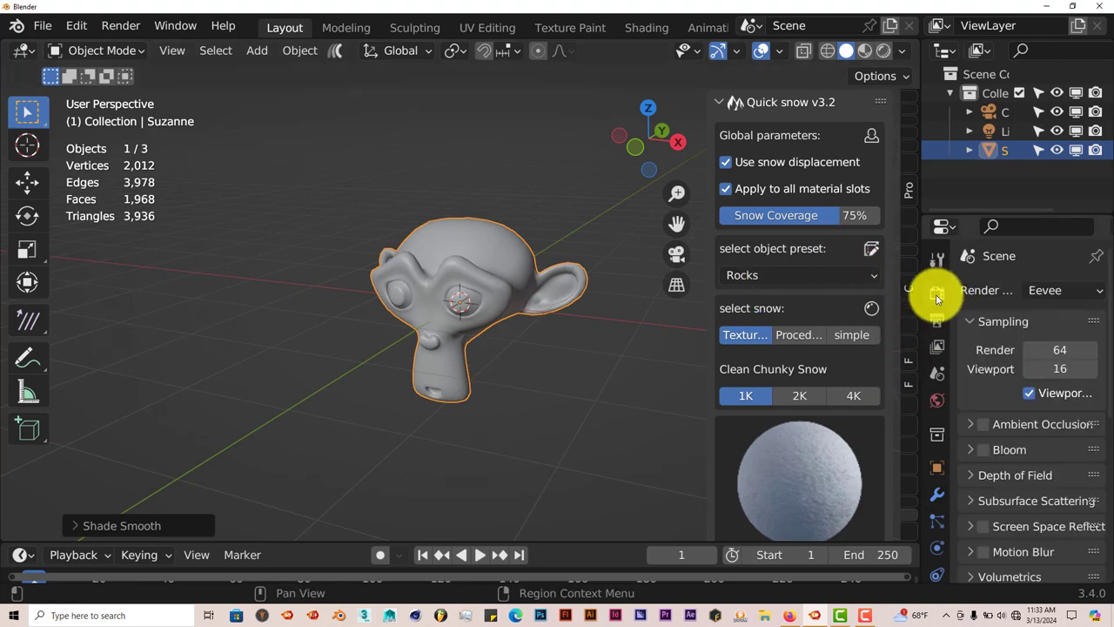
{"action": "left_click", "coordinate": [1044, 290]}
{"action": "left_click", "coordinate": [1023, 355]}
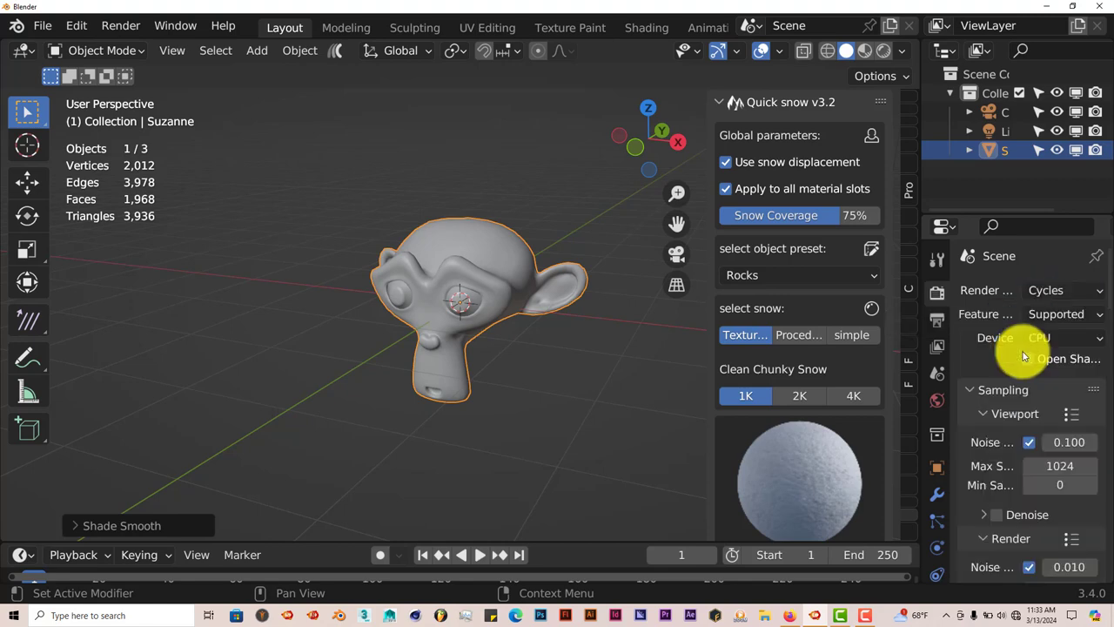
{"action": "left_click", "coordinate": [1039, 338]}
{"action": "left_click", "coordinate": [1035, 382]}
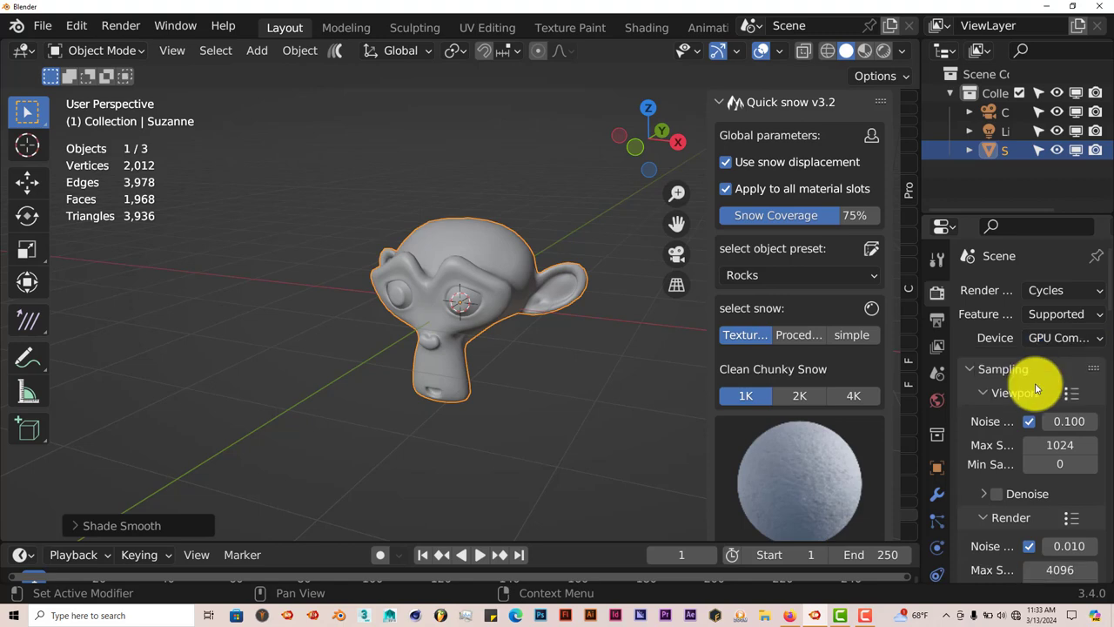
Switch the viewport to Rendered shading to preview the monkey head
{"action": "middle_click_drag", "start_coordinate": [537, 380], "coordinate": [566, 359]}
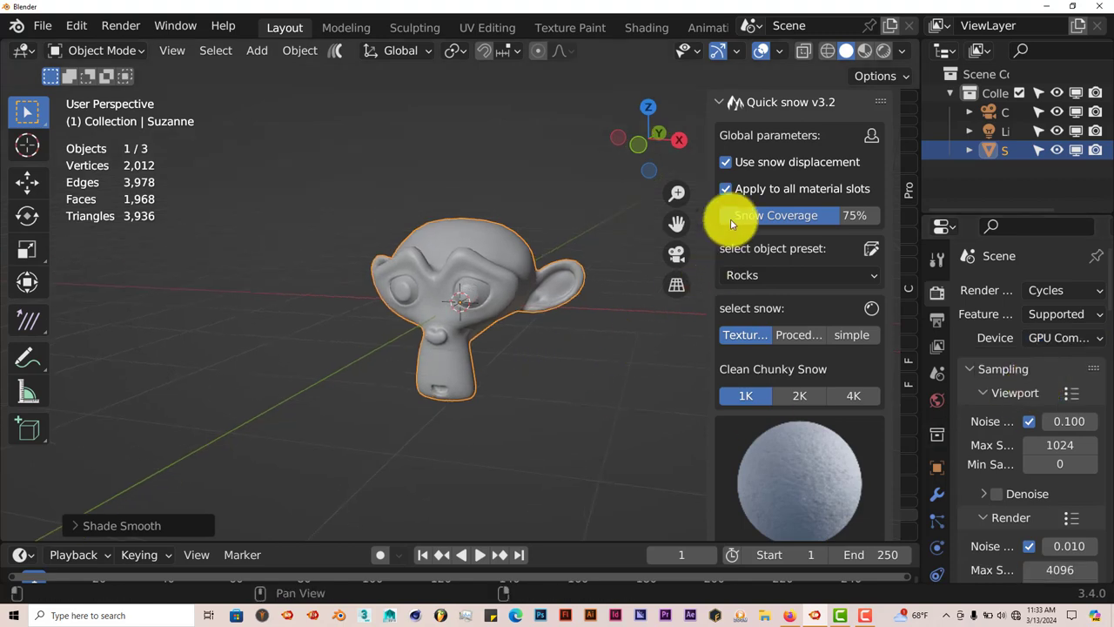
{"action": "left_click", "coordinate": [878, 55]}
{"action": "middle_click_drag", "start_coordinate": [538, 373], "coordinate": [516, 401]}
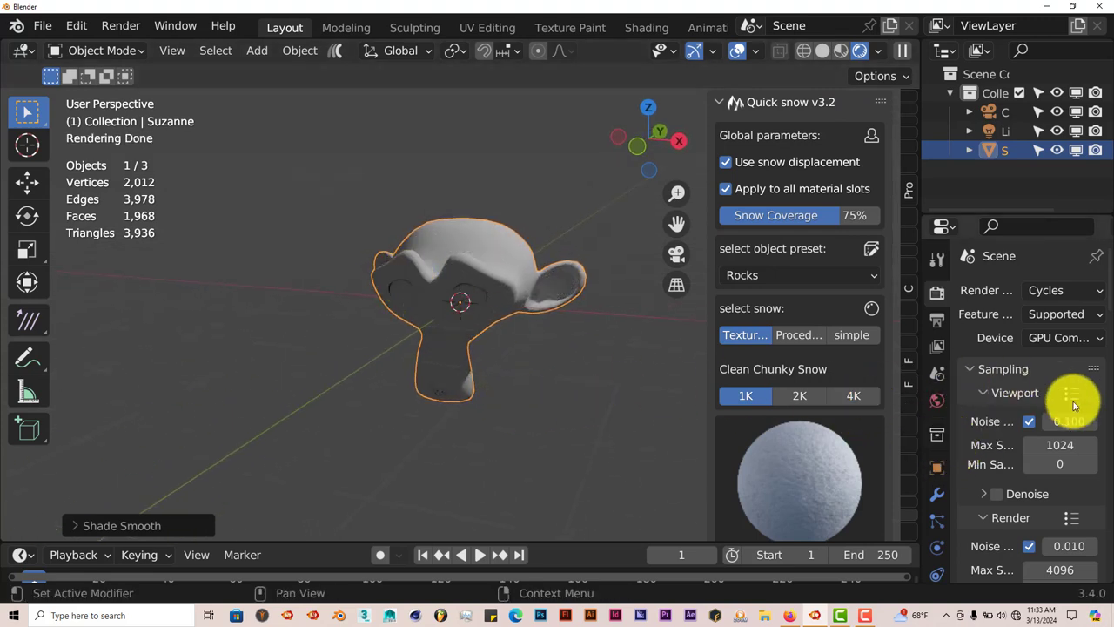
Brighten the world background and tint its color to a medium blue-gray
{"action": "left_click", "coordinate": [938, 400]}
{"action": "left_click", "coordinate": [1053, 411]}
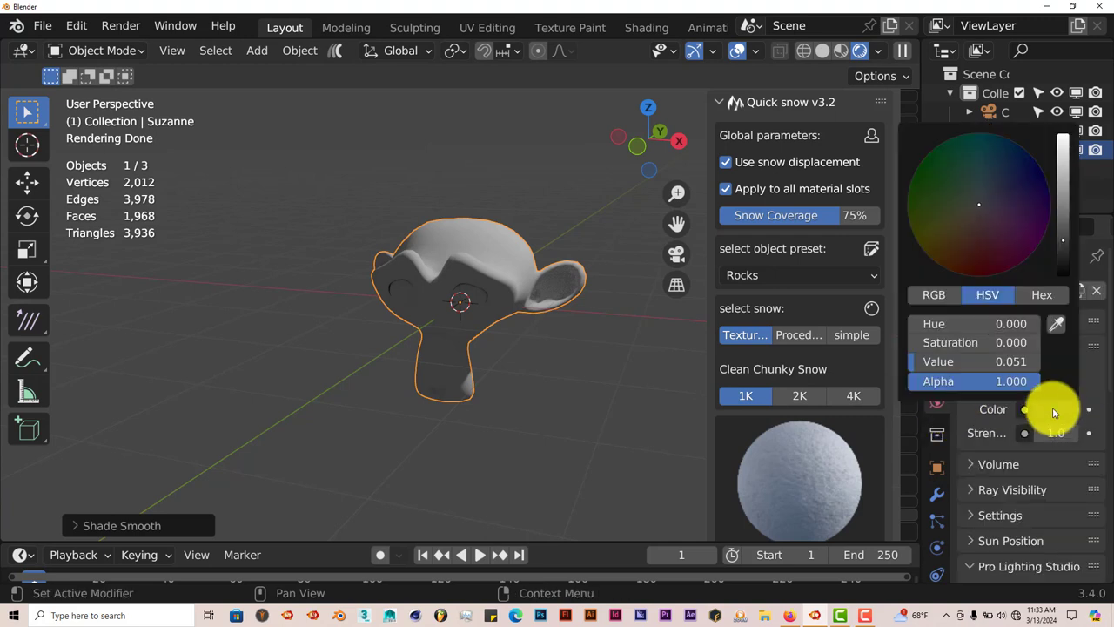
{"action": "left_click", "coordinate": [1065, 202]}
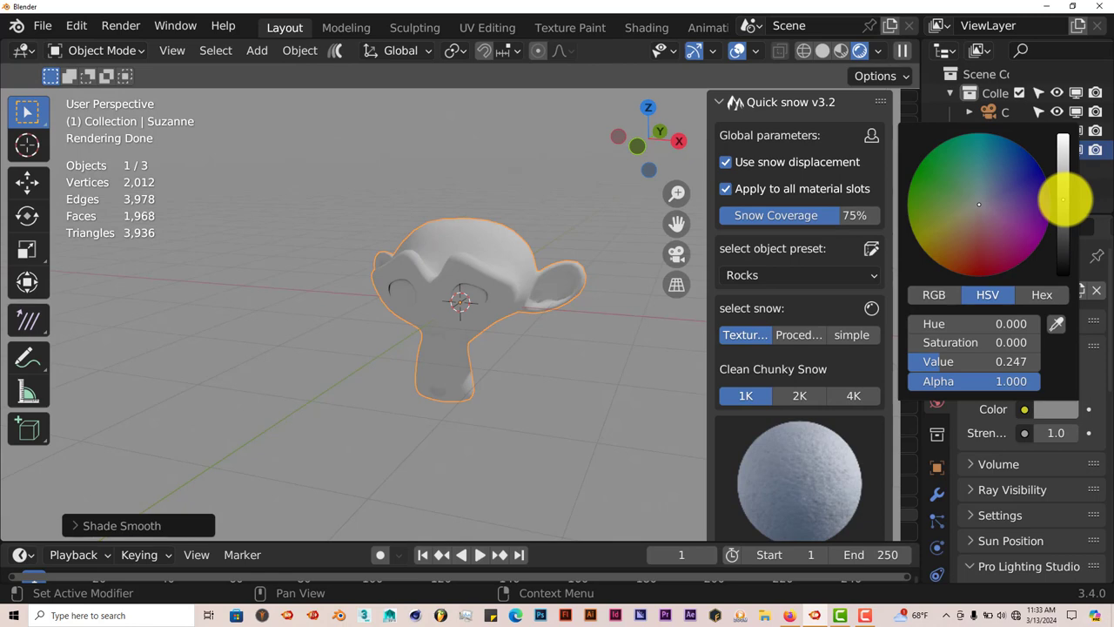
{"action": "left_click", "coordinate": [1065, 209]}
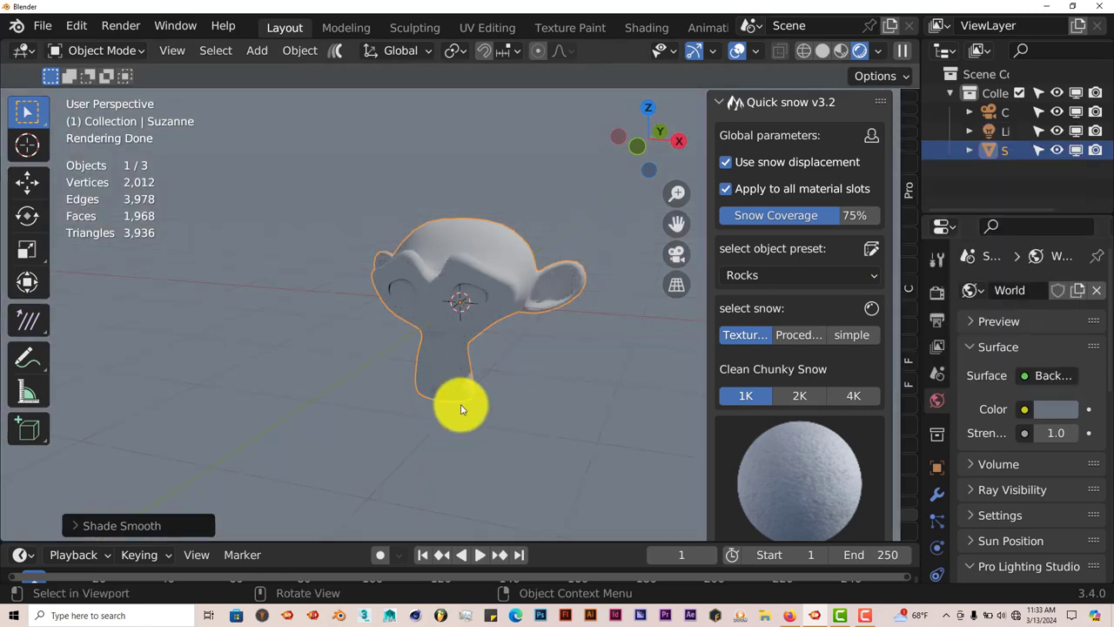
{"action": "scroll", "coordinate": [452, 406], "scroll_direction": "up", "scroll_amount": 2}
{"action": "middle_click_drag", "start_coordinate": [450, 405], "coordinate": [455, 413]}
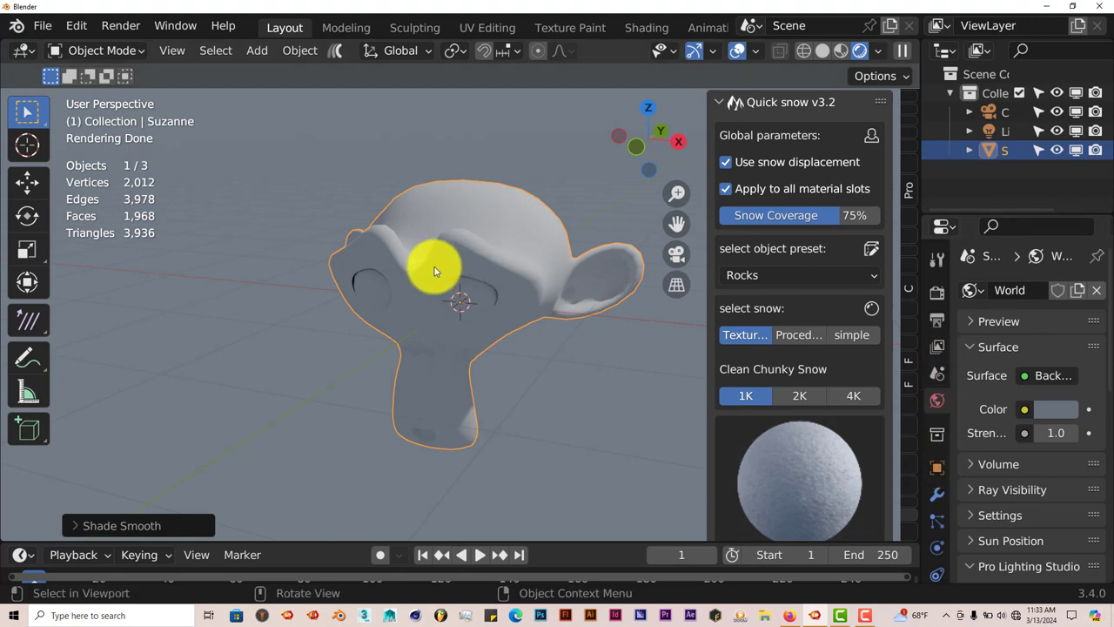
Add a new material to the monkey head and set its base color to red
{"action": "scroll", "coordinate": [937, 424], "scroll_direction": "down", "scroll_amount": 3}
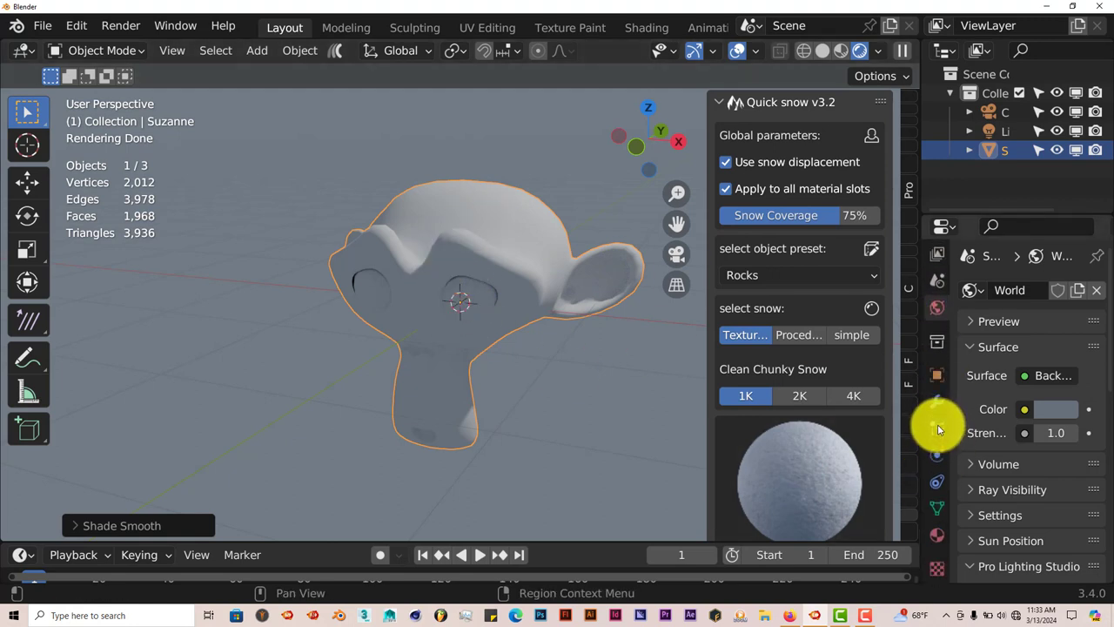
{"action": "left_click", "coordinate": [937, 526]}
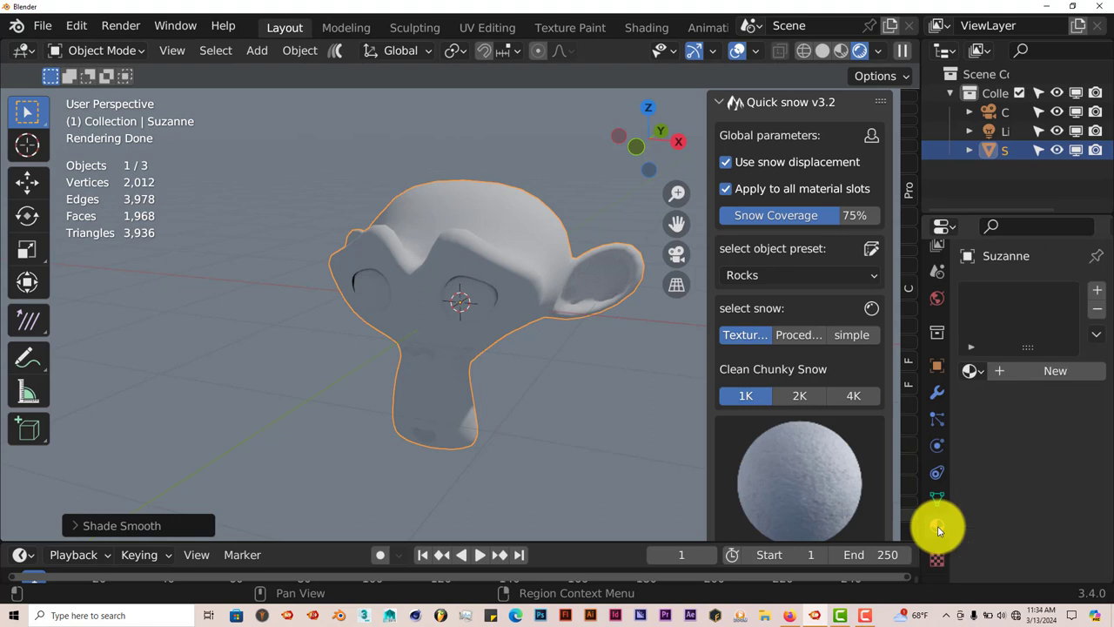
{"action": "left_click", "coordinate": [1039, 372]}
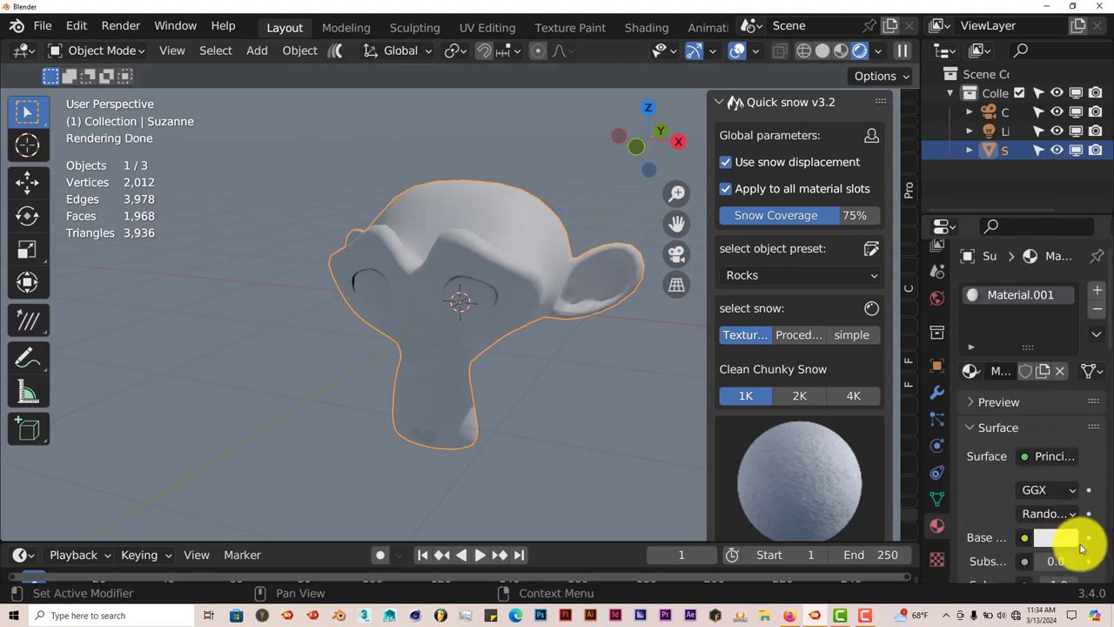
{"action": "left_click", "coordinate": [1061, 540]}
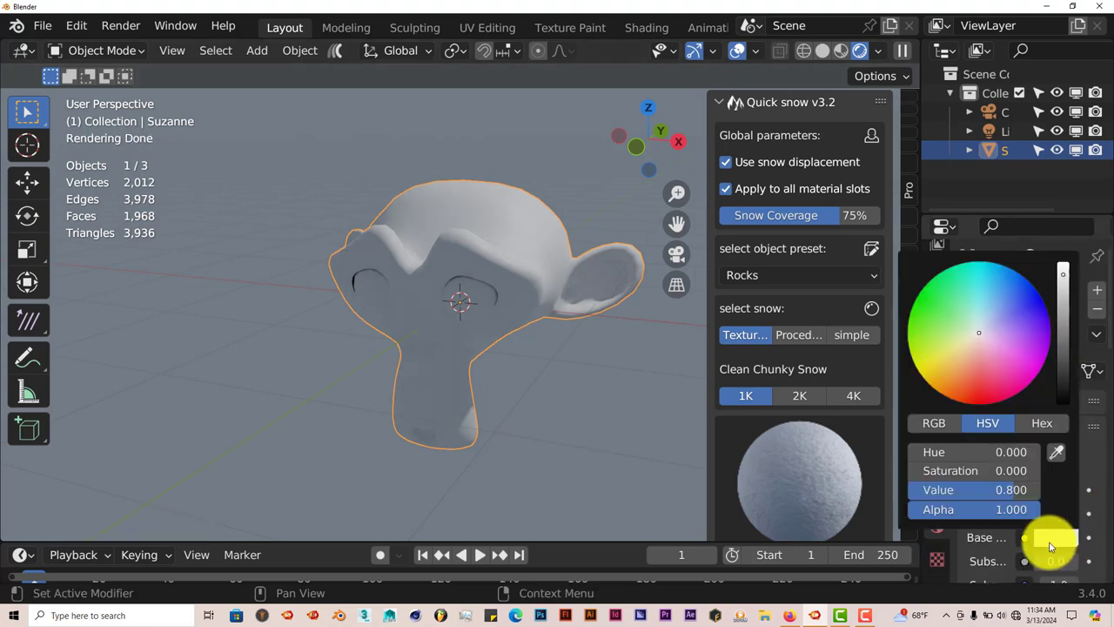
{"action": "left_click", "coordinate": [981, 397]}
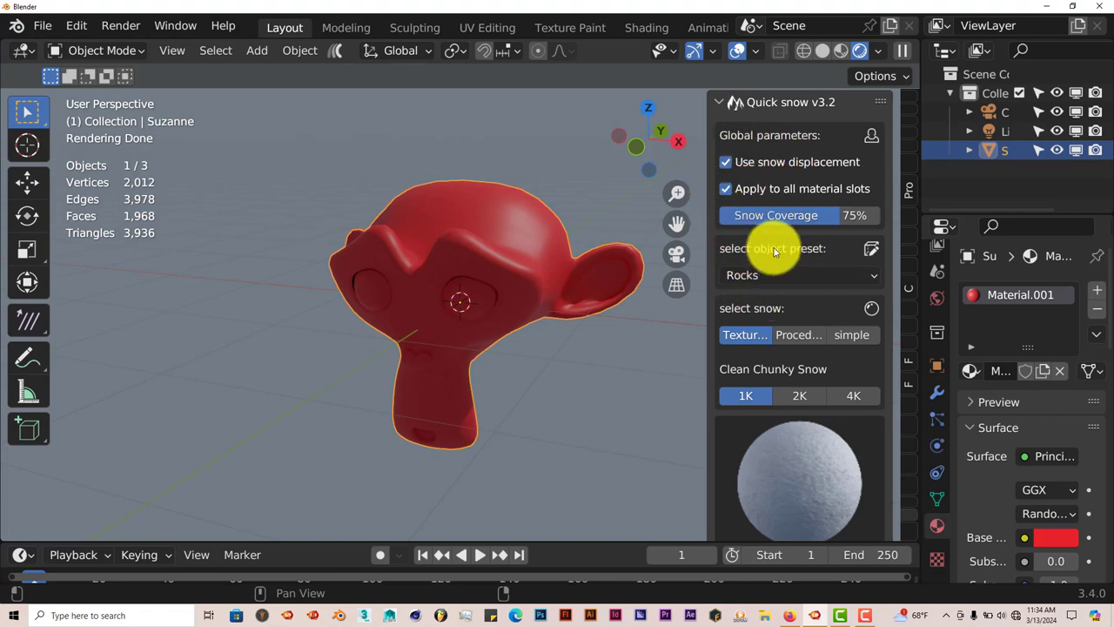
Review the Quick snow object presets and choose Rocks for the monkey head
{"action": "left_click", "coordinate": [789, 276]}
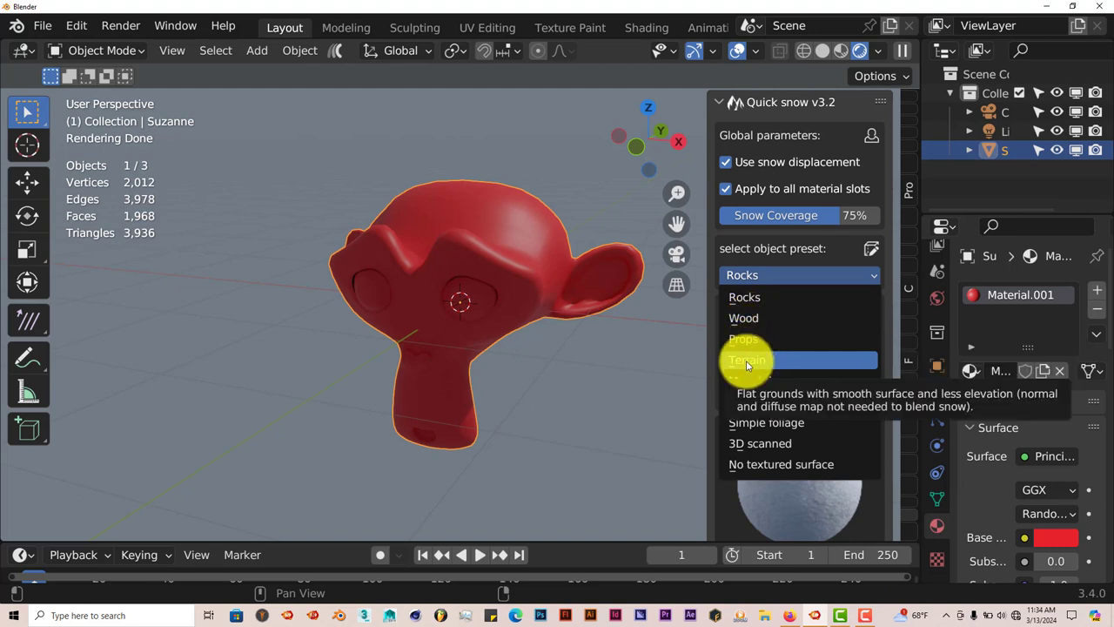
{"action": "left_click", "coordinate": [745, 292]}
{"action": "scroll", "coordinate": [758, 462], "scroll_direction": "down", "scroll_amount": 3}
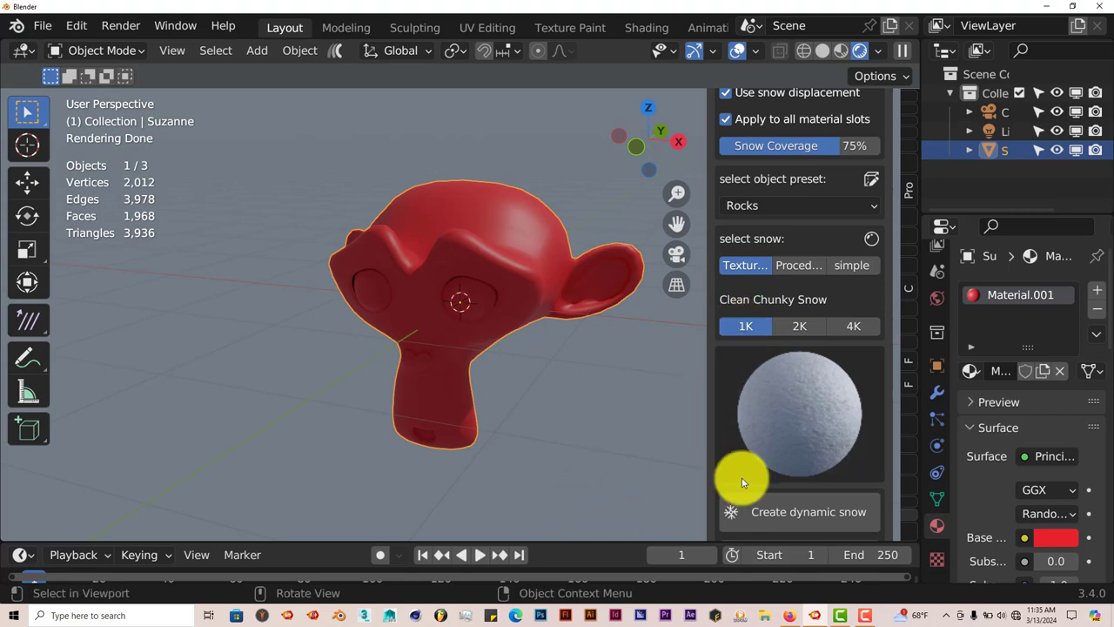
Choose the Rocky Debried Snow texture and create dynamic snow on the monkey head
{"action": "left_click", "coordinate": [769, 406]}
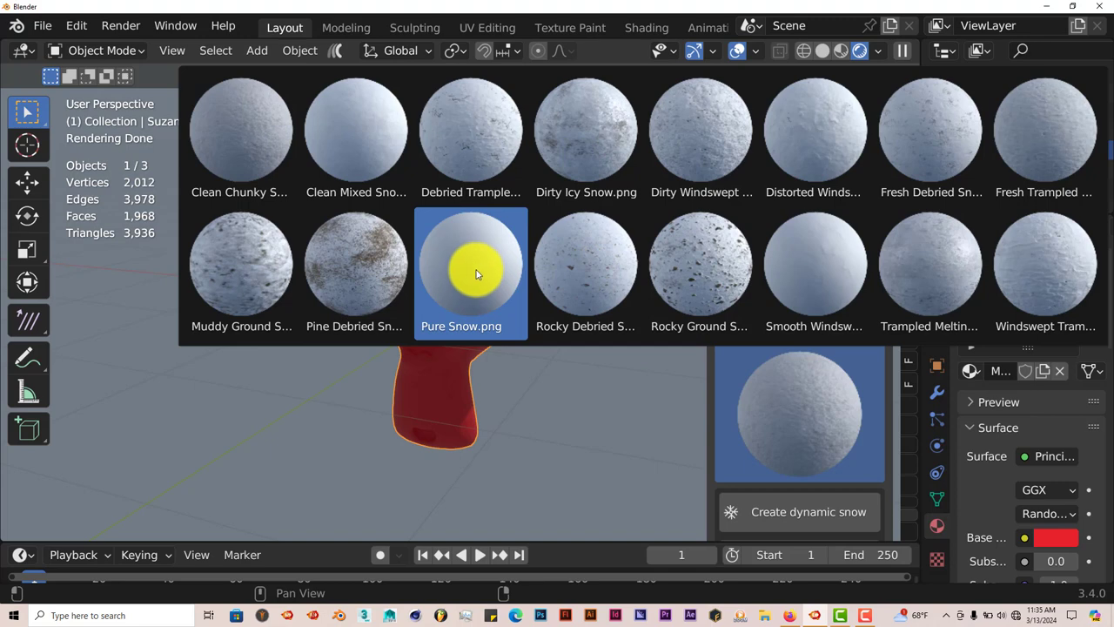
{"action": "left_click", "coordinate": [584, 281]}
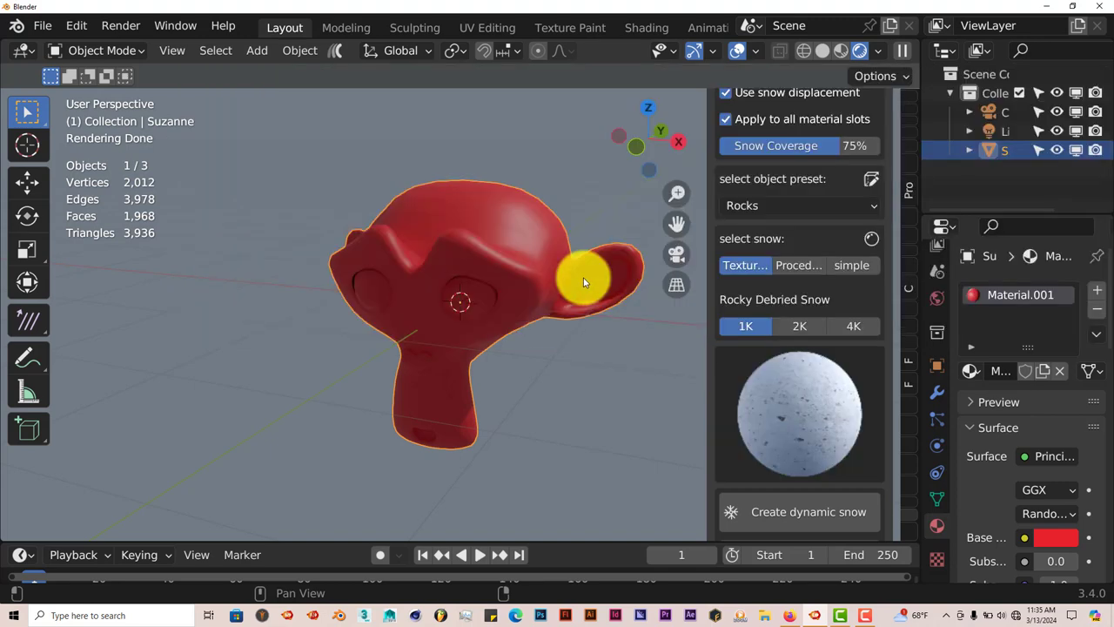
{"action": "left_click", "coordinate": [771, 513]}
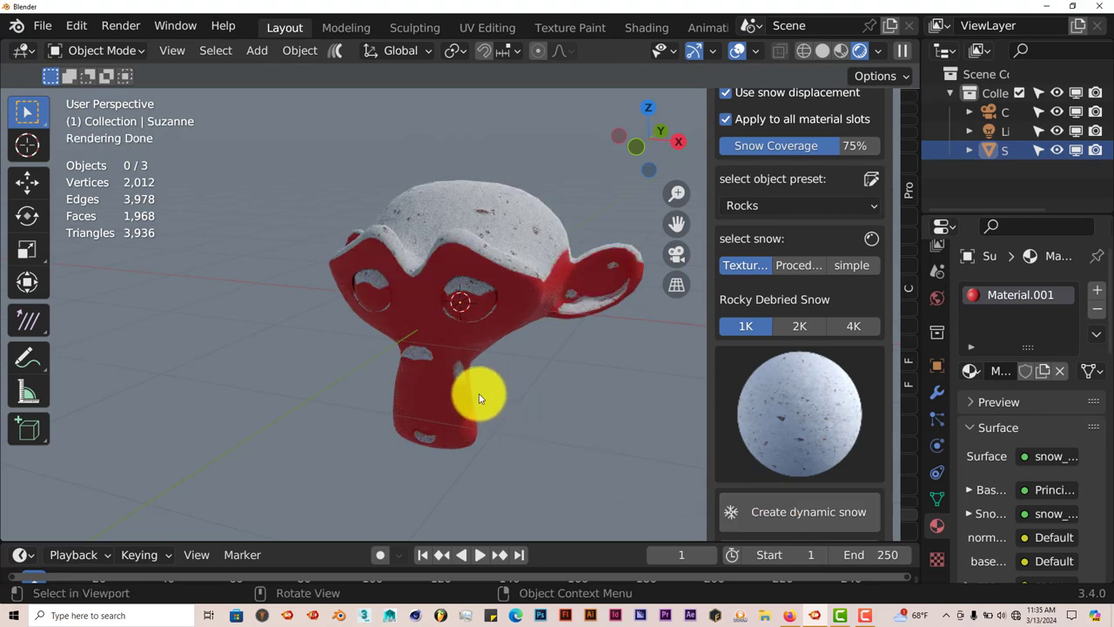
{"action": "middle_click_drag", "start_coordinate": [580, 403], "coordinate": [465, 406]}
{"action": "scroll", "coordinate": [465, 405], "scroll_direction": "up", "scroll_amount": 2}
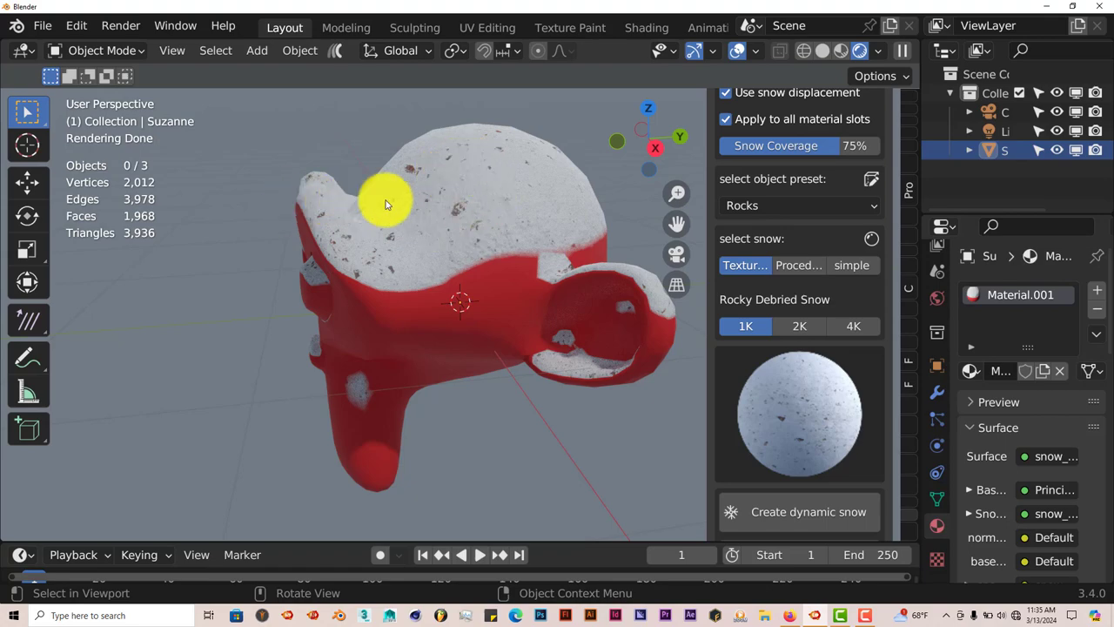
{"action": "middle_click_drag", "start_coordinate": [398, 287], "coordinate": [484, 279]}
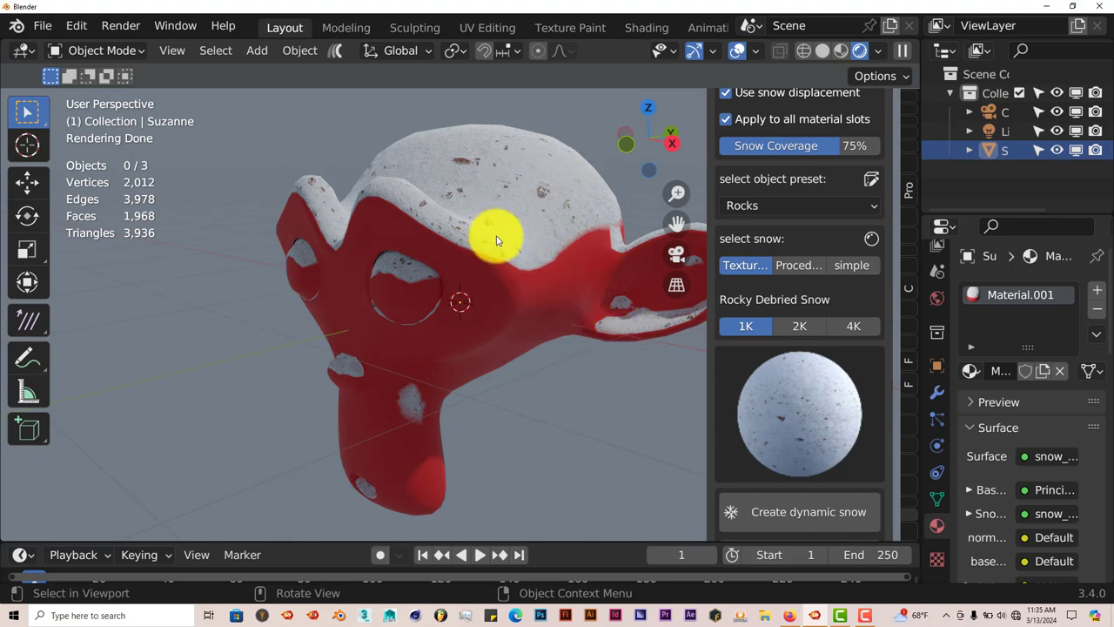
Try the snow coverage at 40%, and raise it to 78%
{"action": "scroll", "coordinate": [818, 378], "scroll_direction": "down", "scroll_amount": 3}
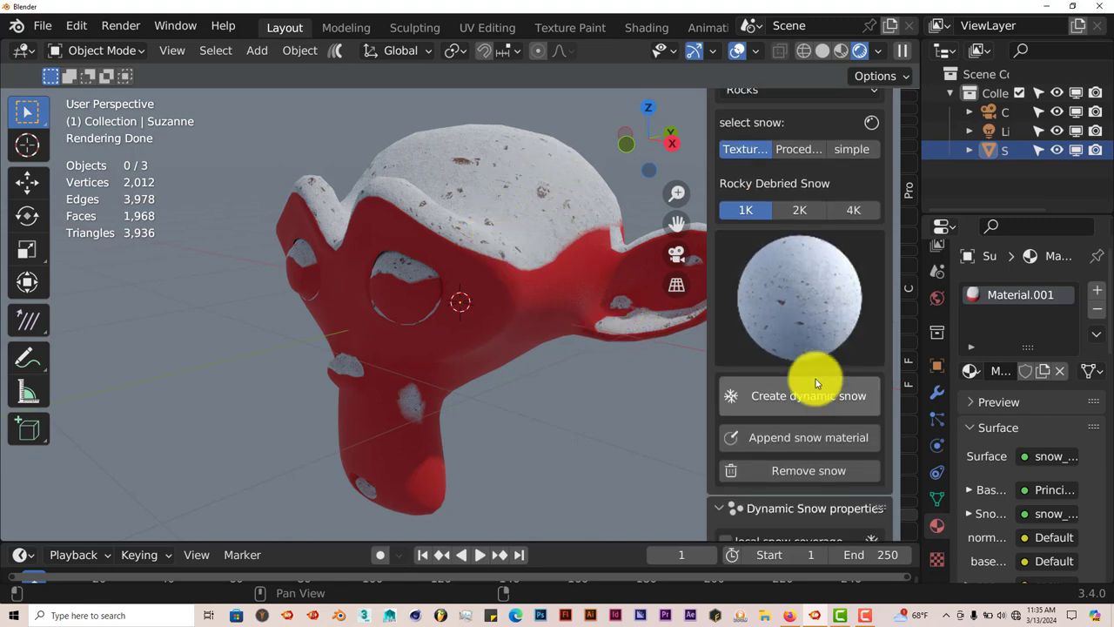
{"action": "scroll", "coordinate": [816, 381], "scroll_direction": "up", "scroll_amount": 2}
{"action": "scroll", "coordinate": [816, 378], "scroll_direction": "up", "scroll_amount": 2}
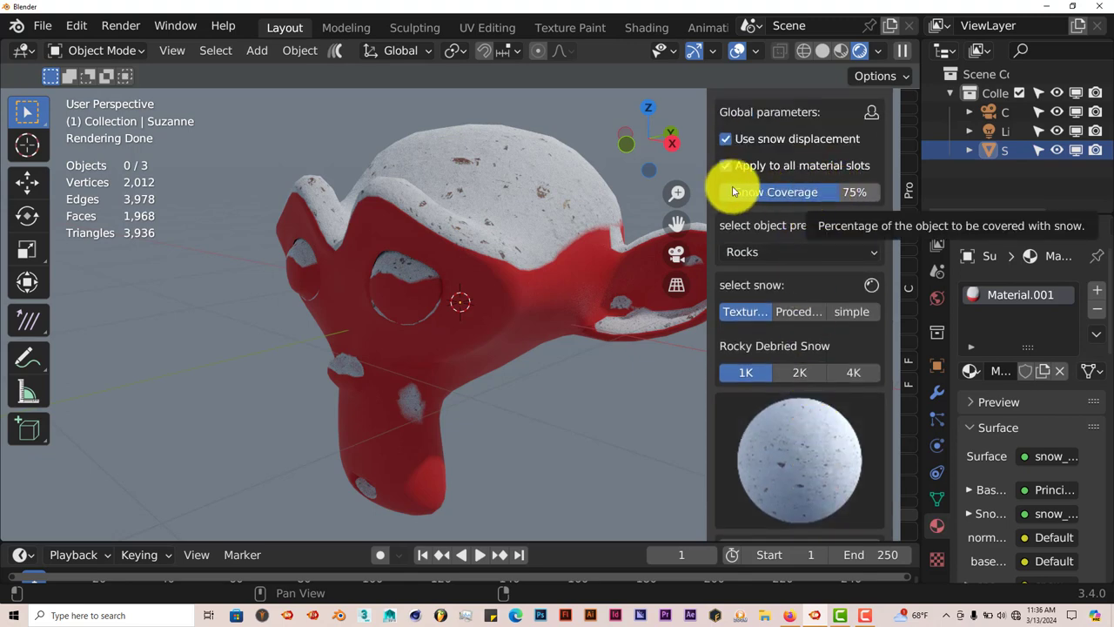
{"action": "left_click_drag", "start_coordinate": [841, 195], "coordinate": [495, 348]}
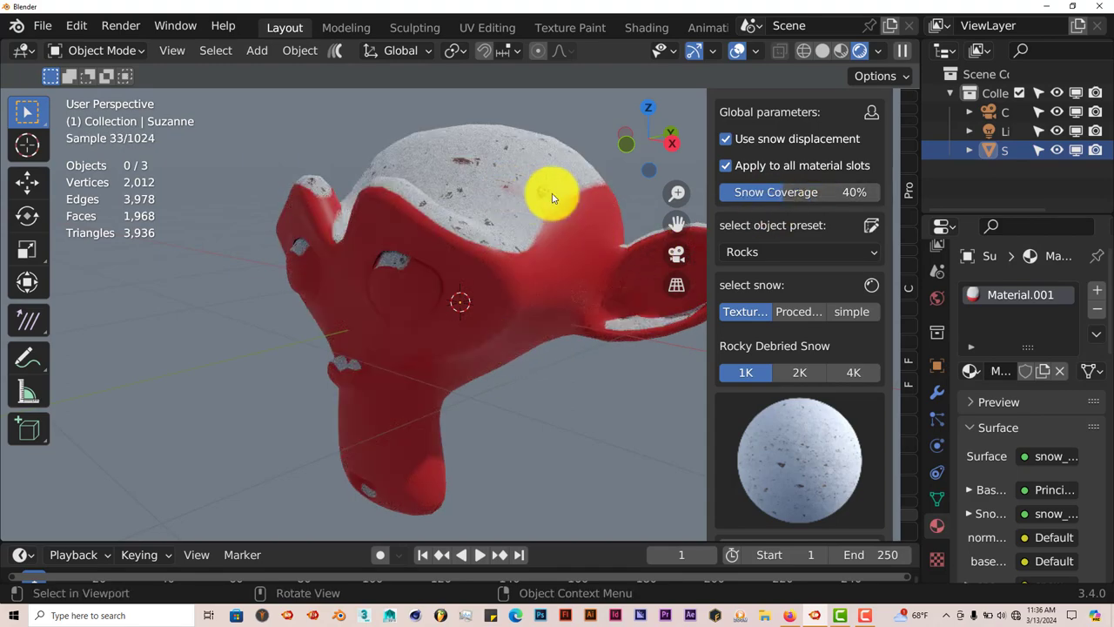
{"action": "left_click_drag", "start_coordinate": [770, 194], "coordinate": [557, 343]}
Widen the Quick snow sidebar and examine the Dynamic Snow properties and Snow Displacement settings
{"action": "scroll", "coordinate": [814, 330], "scroll_direction": "down", "scroll_amount": 3}
{"action": "scroll", "coordinate": [810, 369], "scroll_direction": "down", "scroll_amount": 3}
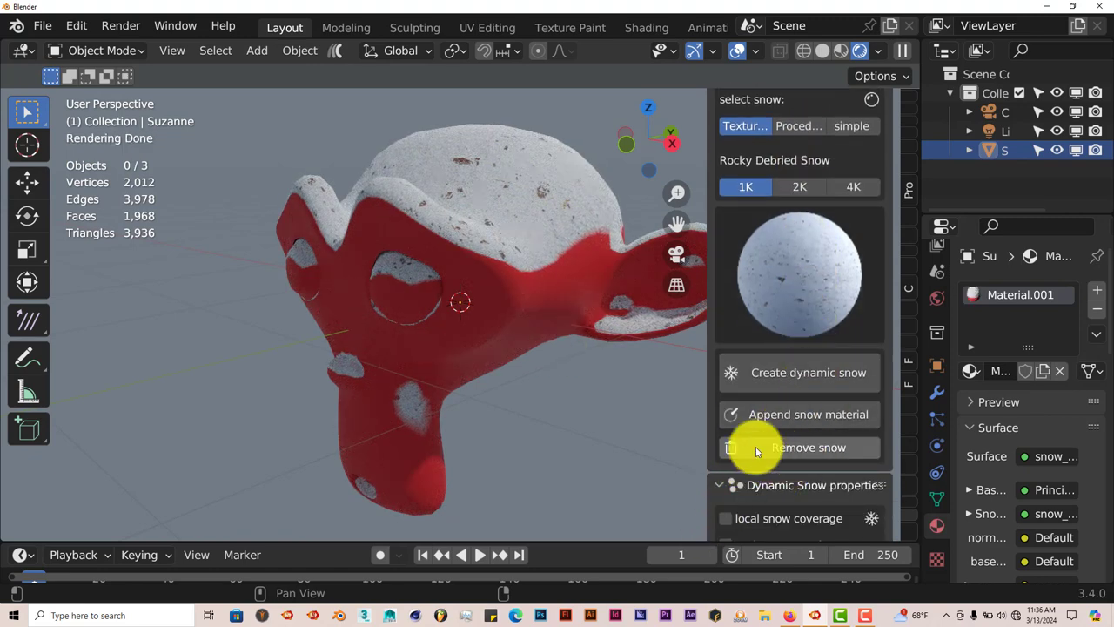
{"action": "scroll", "coordinate": [774, 430], "scroll_direction": "down", "scroll_amount": 4}
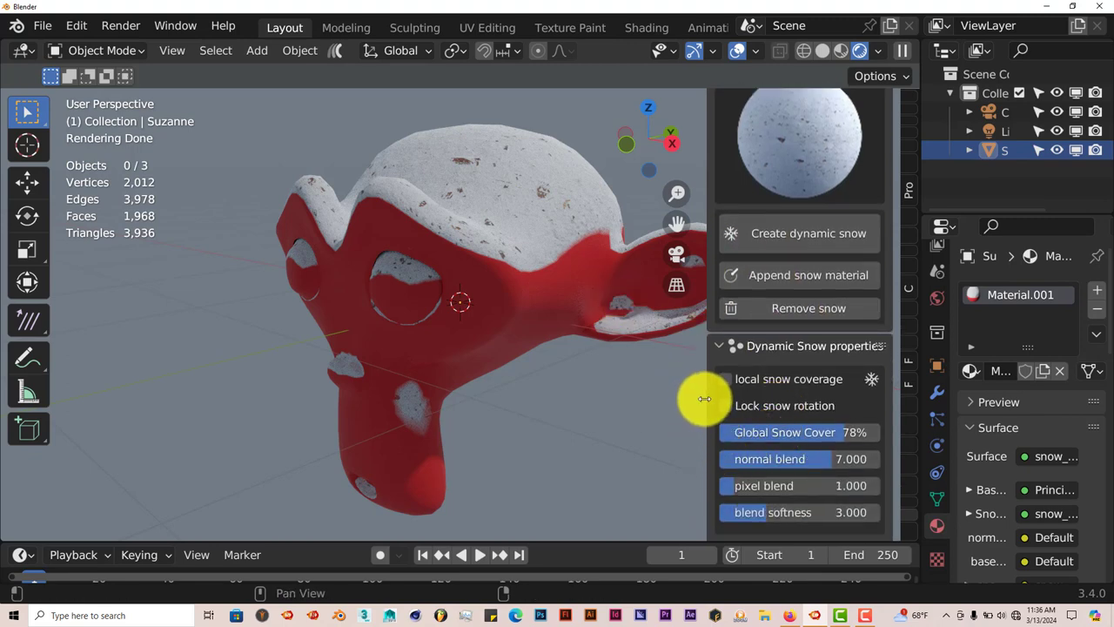
{"action": "left_click_drag", "start_coordinate": [696, 399], "coordinate": [671, 405]}
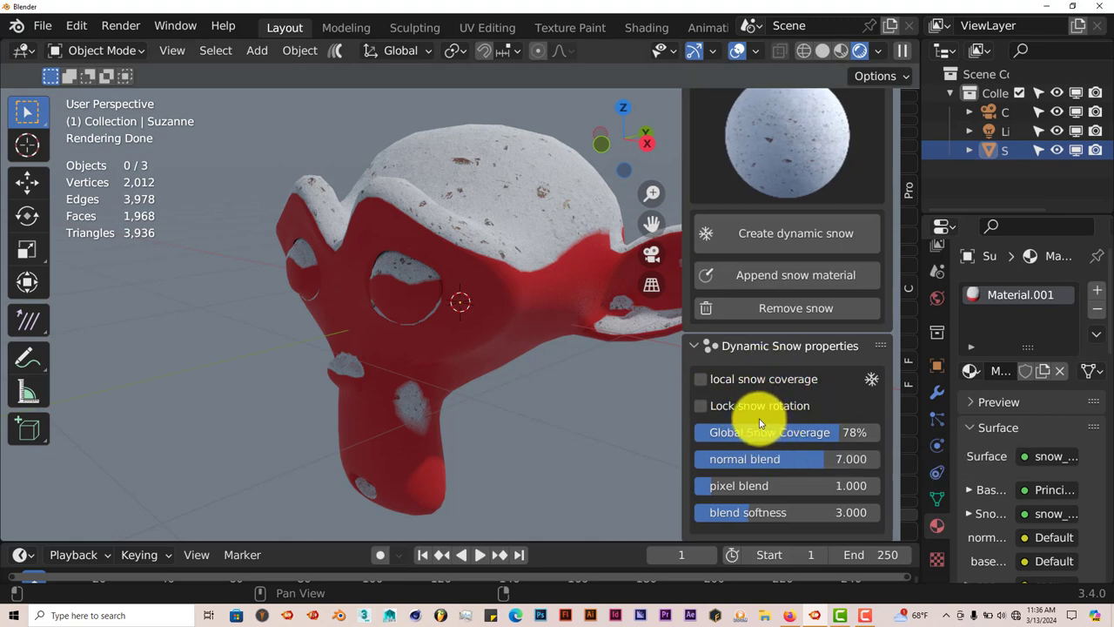
{"action": "scroll", "coordinate": [758, 501], "scroll_direction": "down", "scroll_amount": 3}
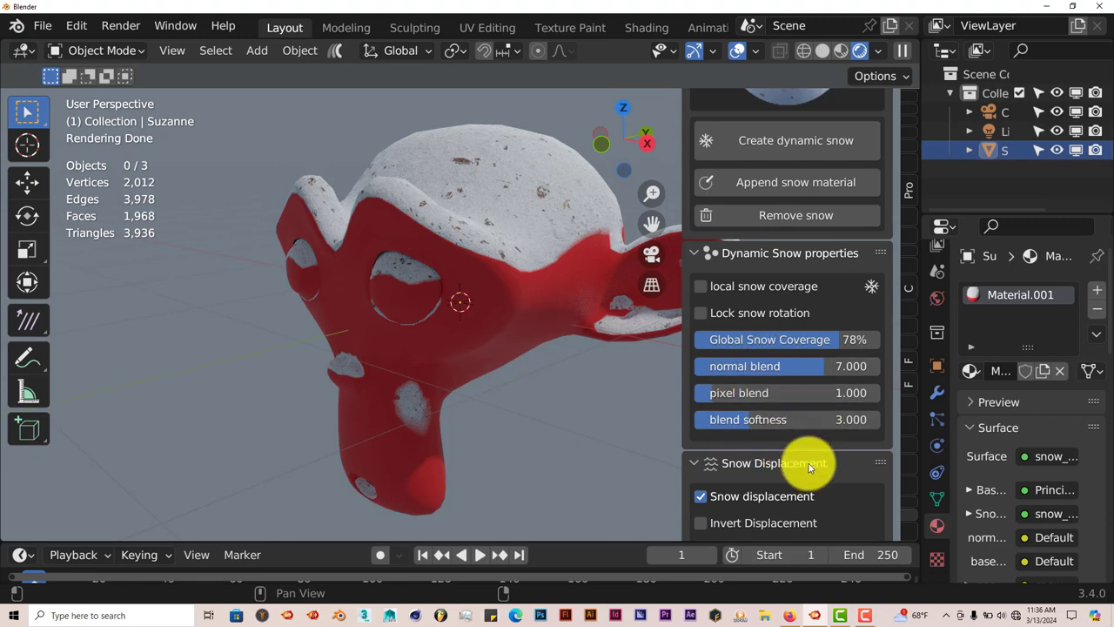
{"action": "scroll", "coordinate": [838, 469], "scroll_direction": "down", "scroll_amount": 3}
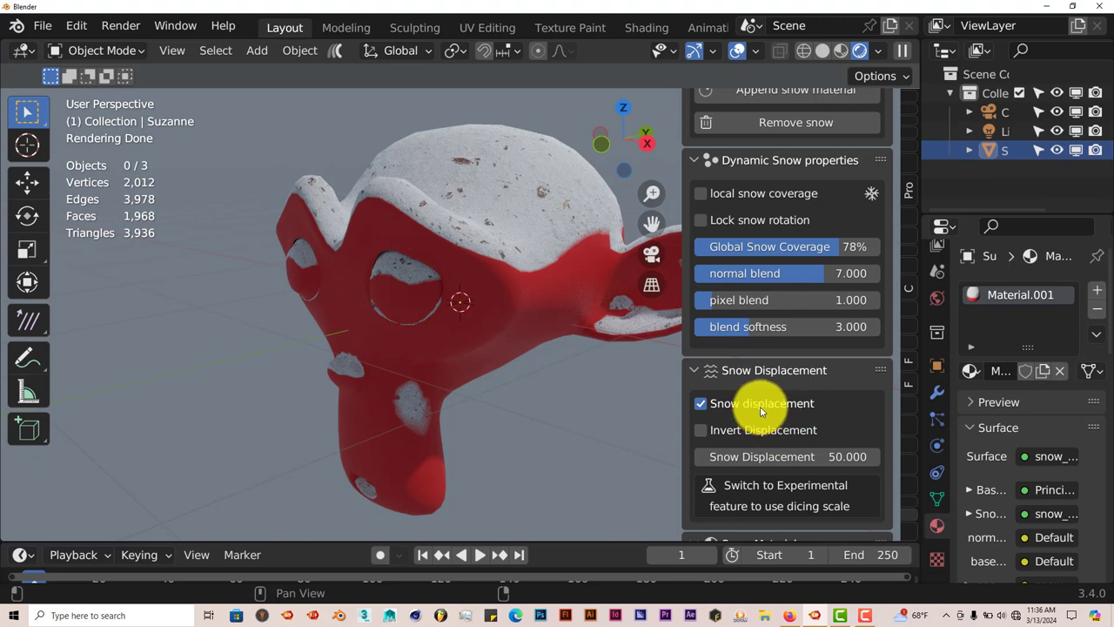
{"action": "scroll", "coordinate": [802, 463], "scroll_direction": "down", "scroll_amount": 1}
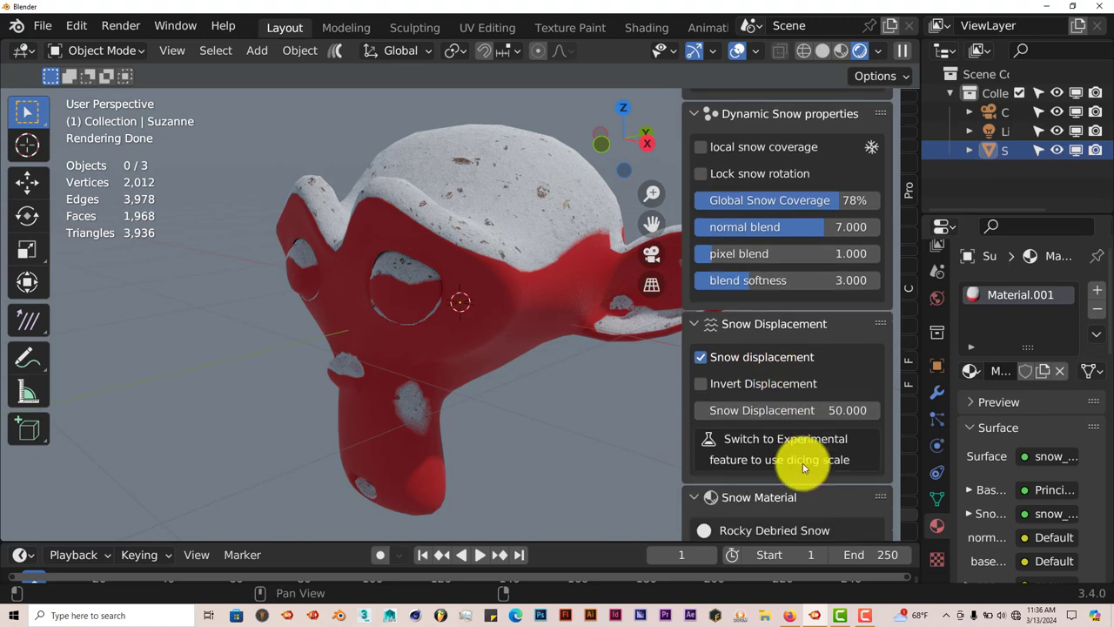
{"action": "scroll", "coordinate": [803, 463], "scroll_direction": "down", "scroll_amount": 1}
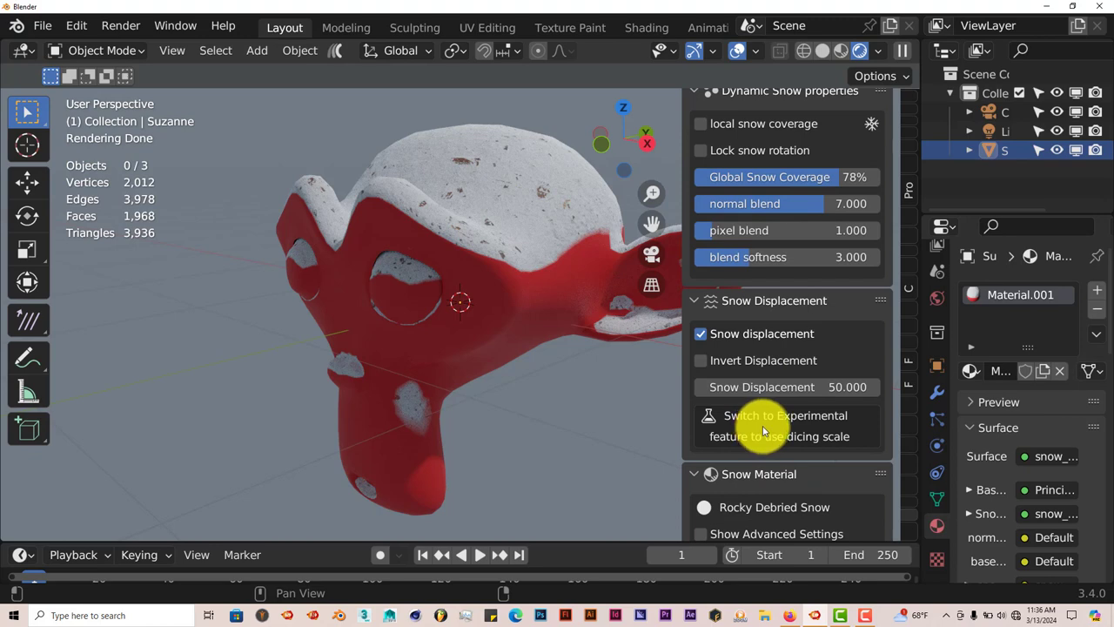
Show the Cycles Feature Set options in the scene's render settings, keeping Supported
{"action": "scroll", "coordinate": [946, 355], "scroll_direction": "up", "scroll_amount": 3}
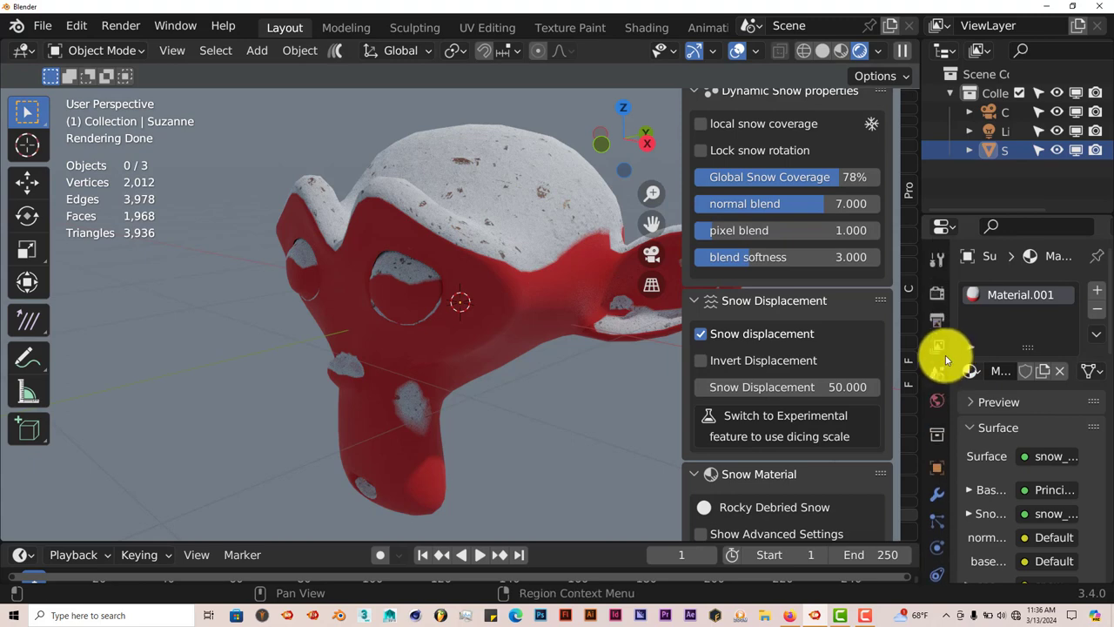
{"action": "left_click", "coordinate": [937, 293]}
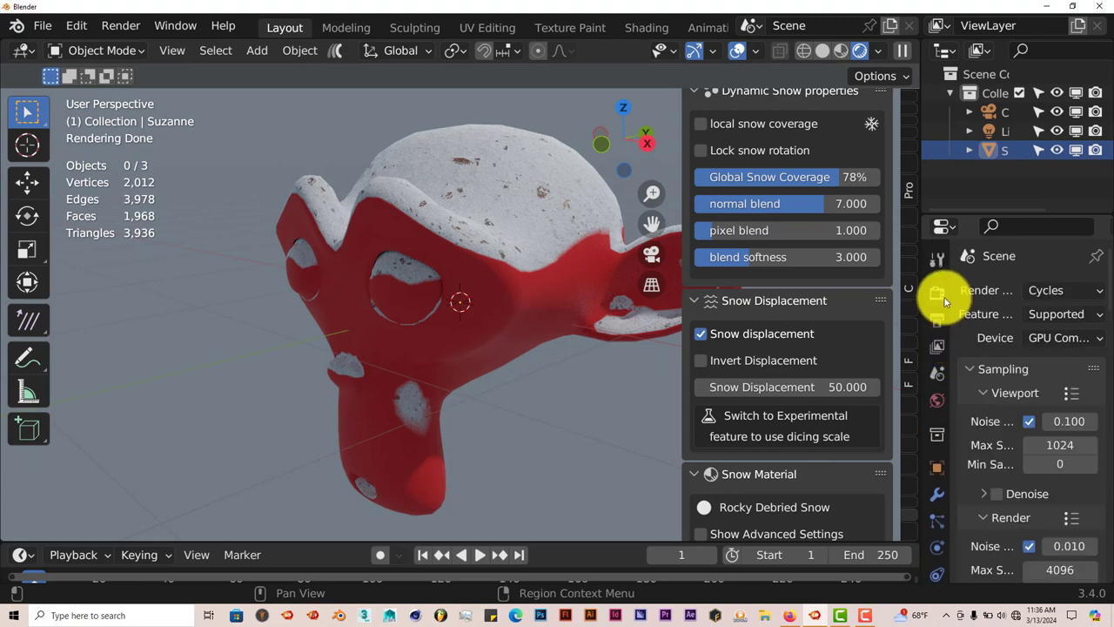
{"action": "left_click", "coordinate": [1053, 314]}
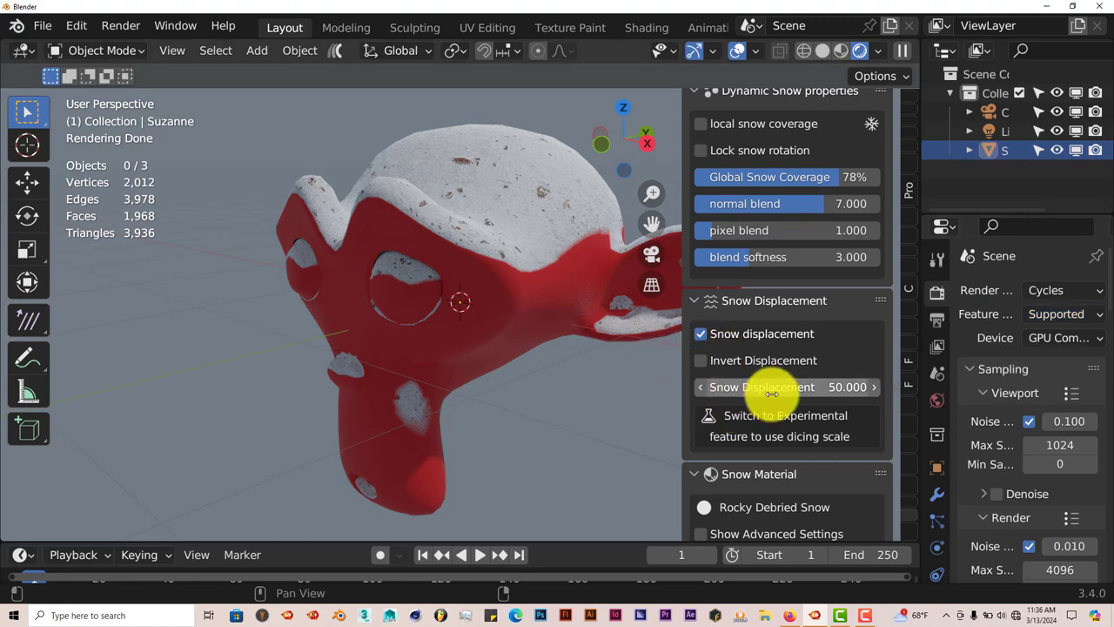
Set Snow Wetness to 0.583 and Snow Glitters to 0.416 in the snow material's reflection settings
{"action": "scroll", "coordinate": [772, 394], "scroll_direction": "down", "scroll_amount": 5}
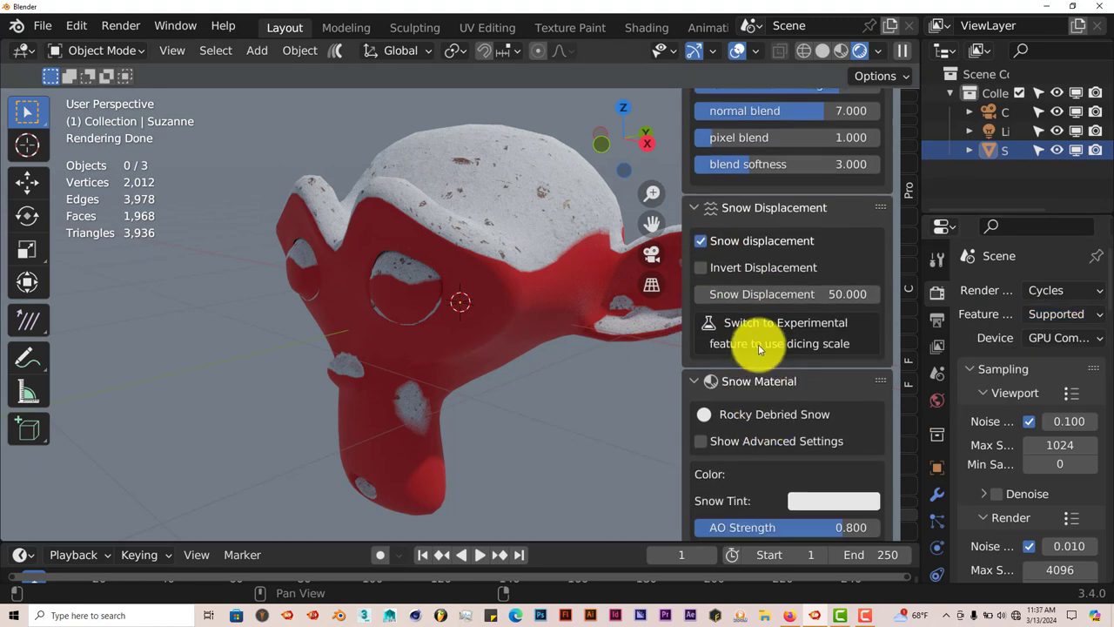
{"action": "scroll", "coordinate": [773, 423], "scroll_direction": "down", "scroll_amount": 1}
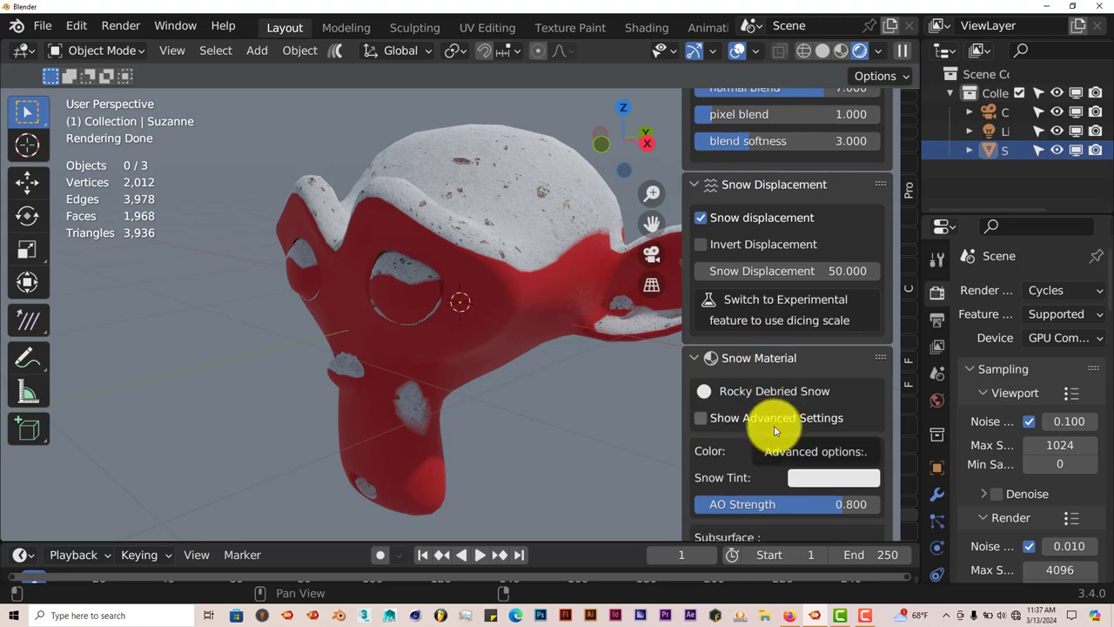
{"action": "scroll", "coordinate": [774, 425], "scroll_direction": "down", "scroll_amount": 1}
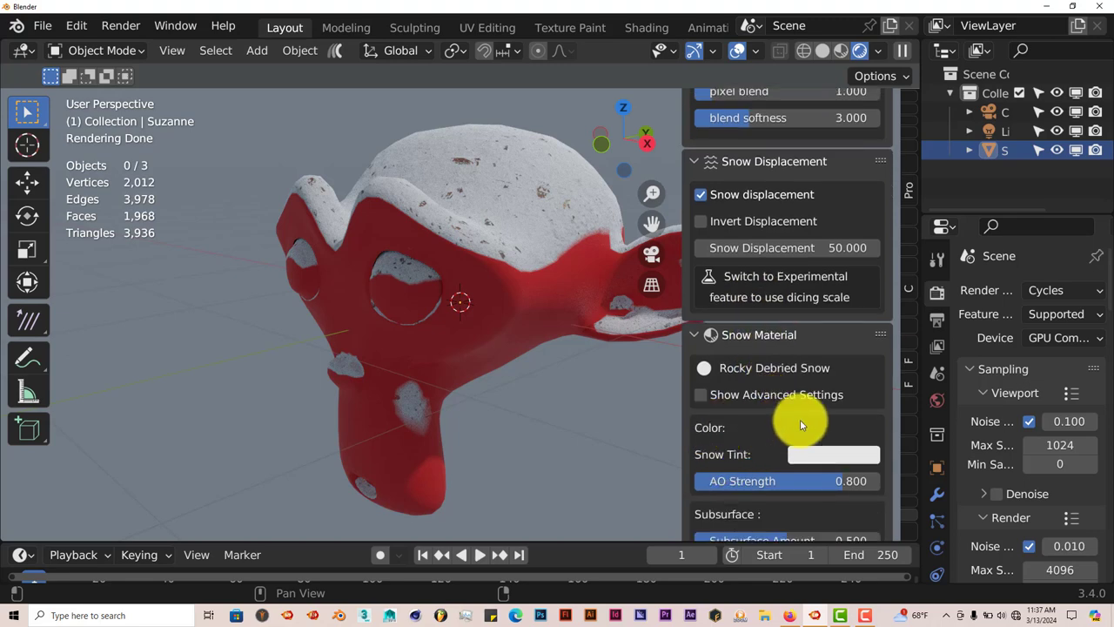
{"action": "scroll", "coordinate": [885, 456], "scroll_direction": "down", "scroll_amount": 1}
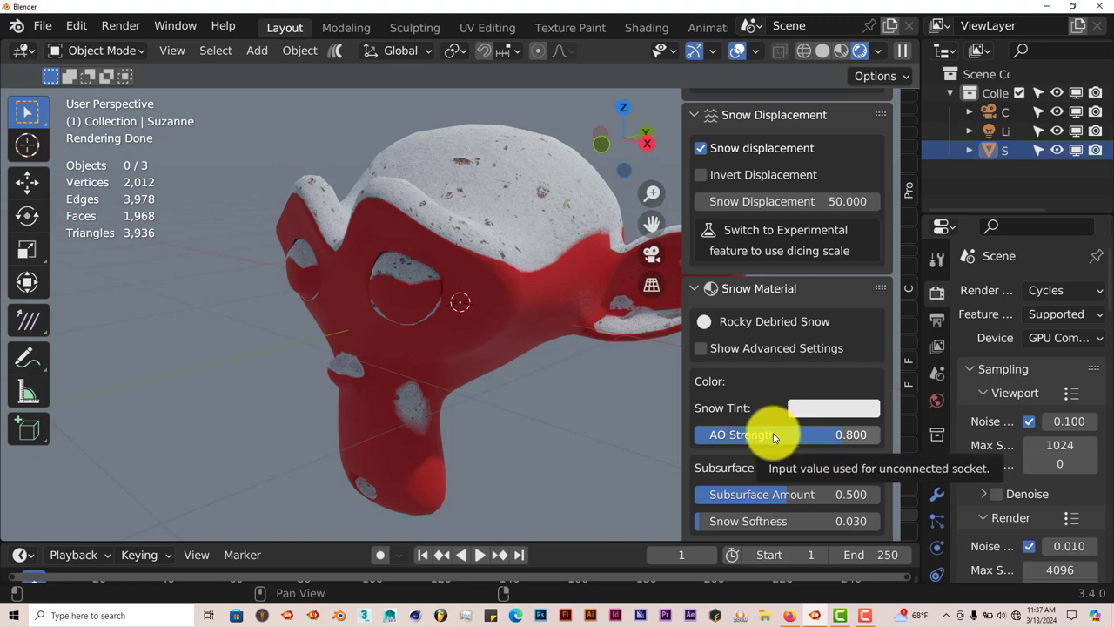
{"action": "scroll", "coordinate": [773, 435], "scroll_direction": "down", "scroll_amount": 2}
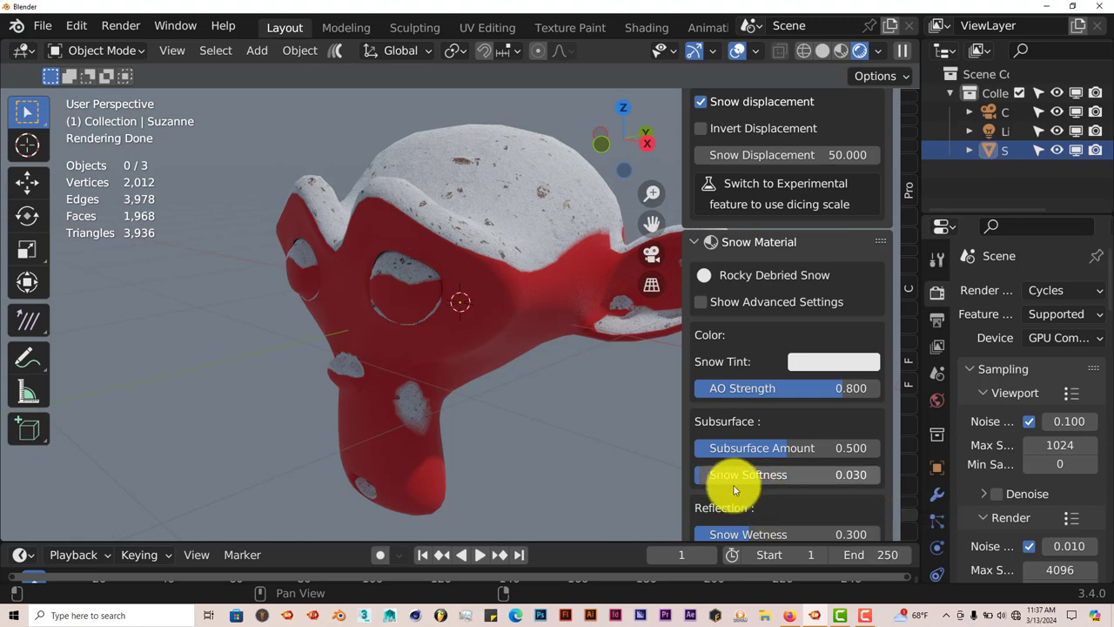
{"action": "scroll", "coordinate": [796, 477], "scroll_direction": "down", "scroll_amount": 1}
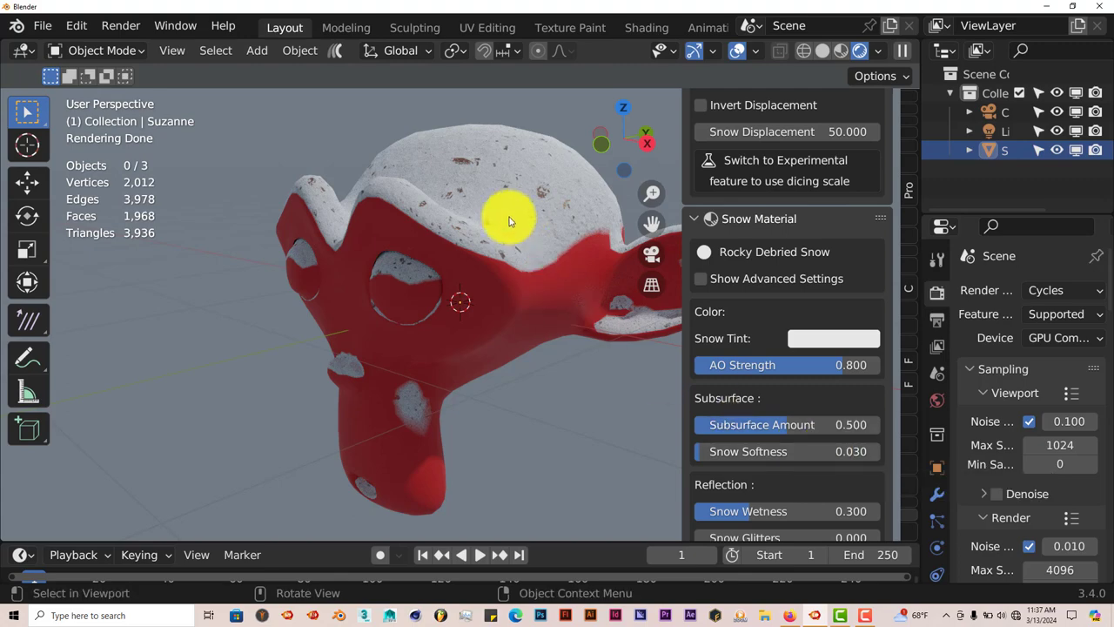
{"action": "scroll", "coordinate": [844, 416], "scroll_direction": "down", "scroll_amount": 4}
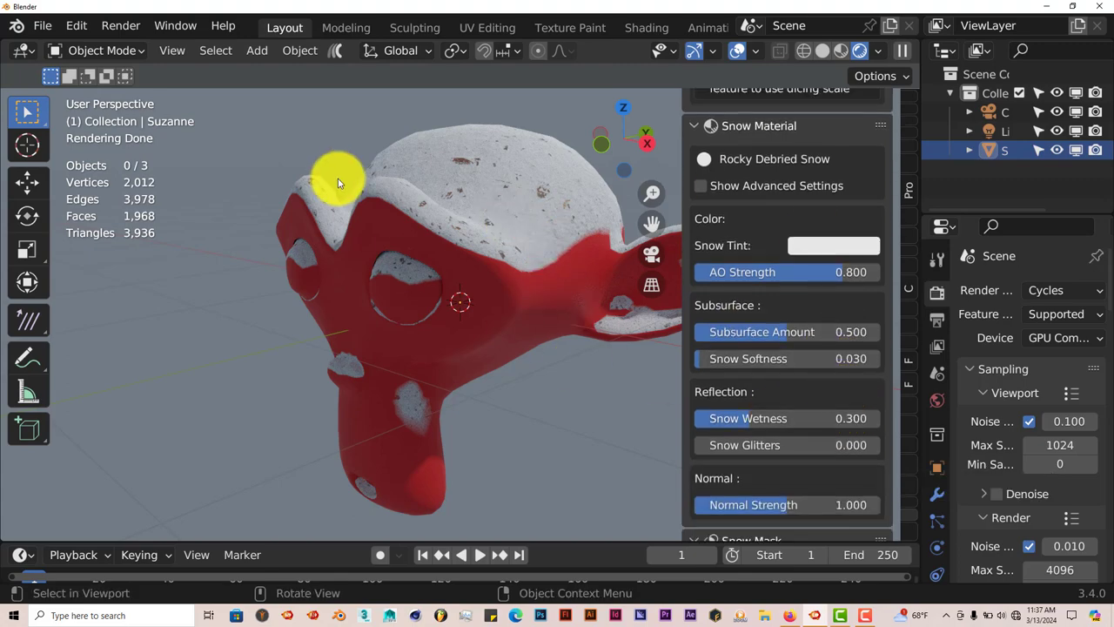
{"action": "left_click_drag", "start_coordinate": [744, 420], "coordinate": [535, 264]}
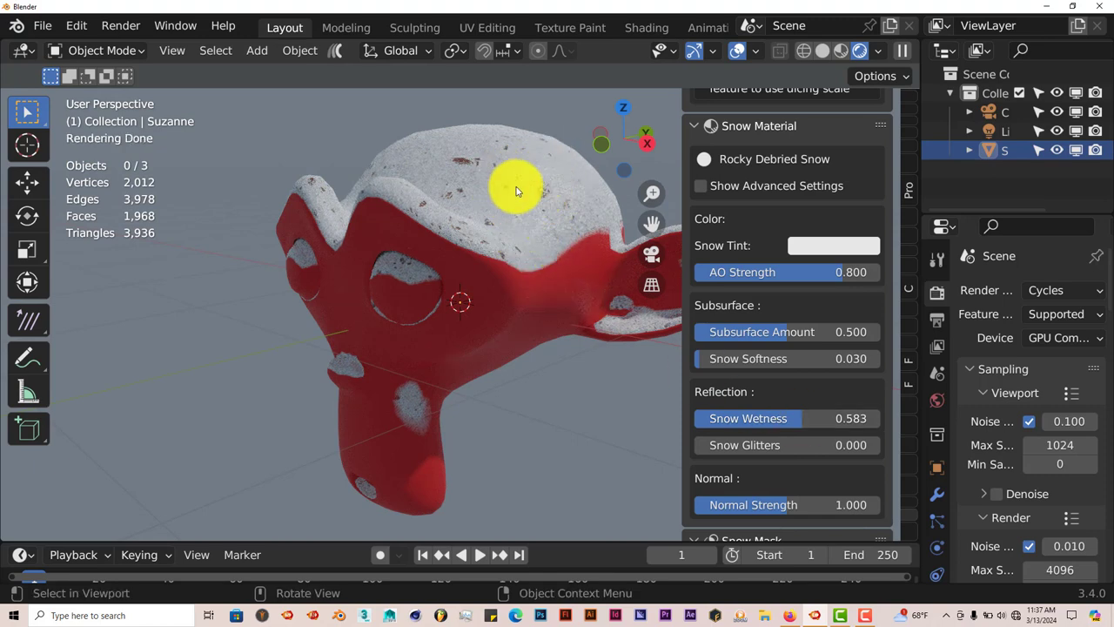
{"action": "left_click_drag", "start_coordinate": [717, 445], "coordinate": [518, 301]}
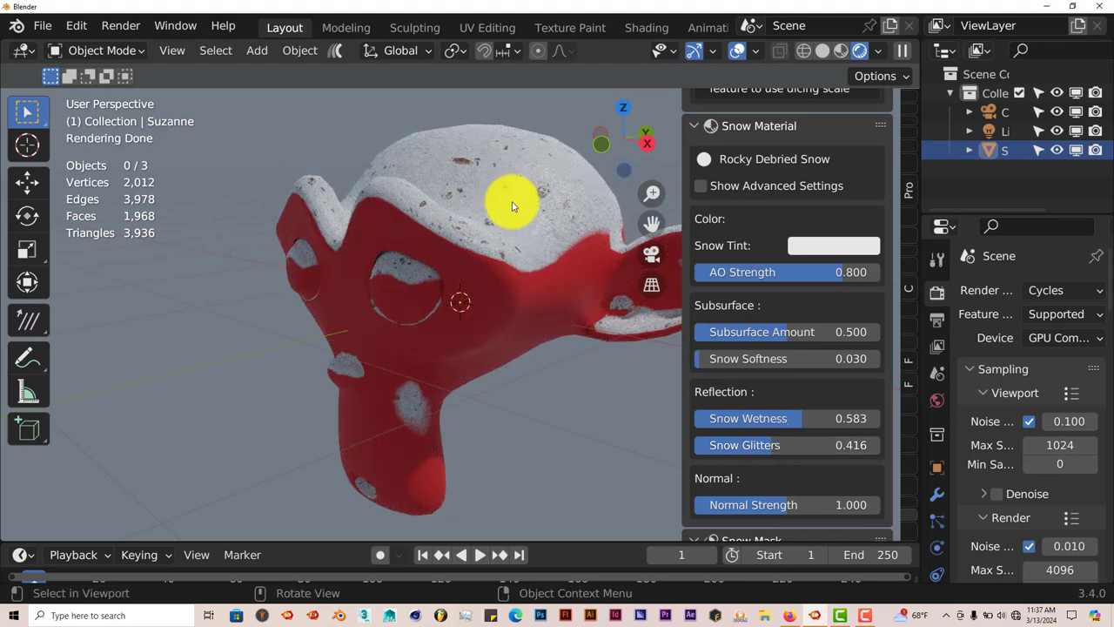
Examine the Snow Mask options and the Snowfall settings, including the weather and snowflakes presets
{"action": "scroll", "coordinate": [773, 425], "scroll_direction": "down", "scroll_amount": 2}
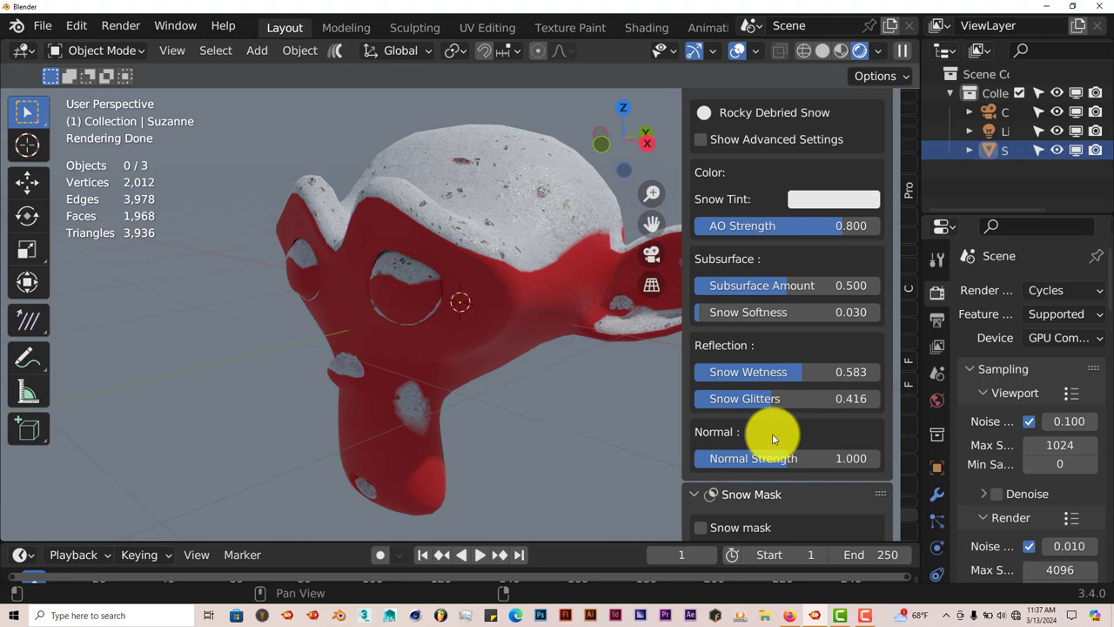
{"action": "scroll", "coordinate": [772, 433], "scroll_direction": "down", "scroll_amount": 4}
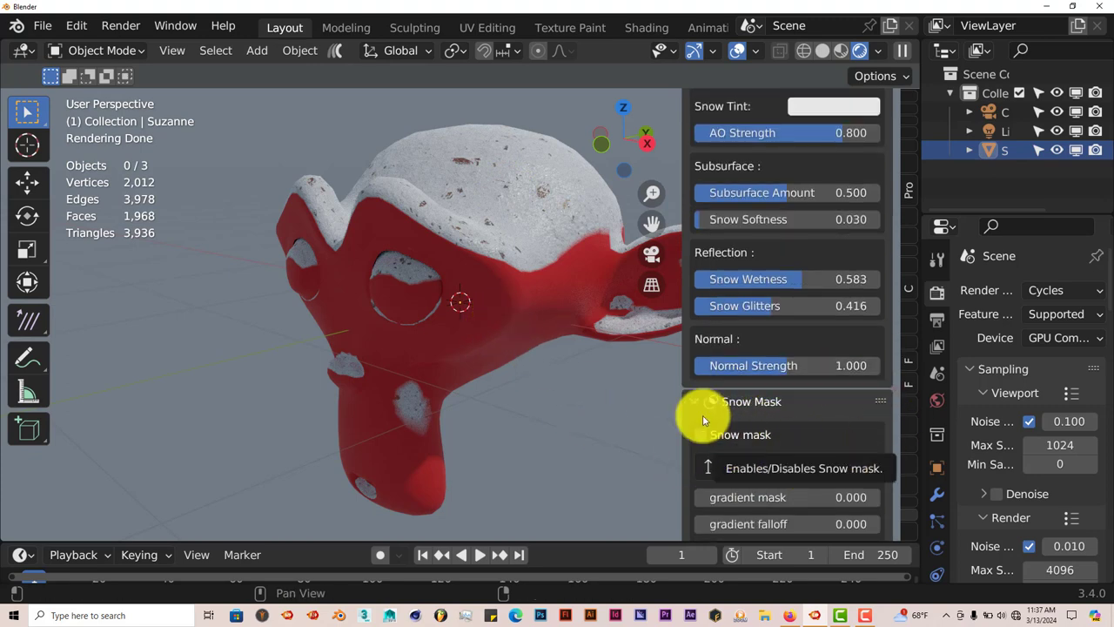
{"action": "scroll", "coordinate": [770, 445], "scroll_direction": "down", "scroll_amount": 2}
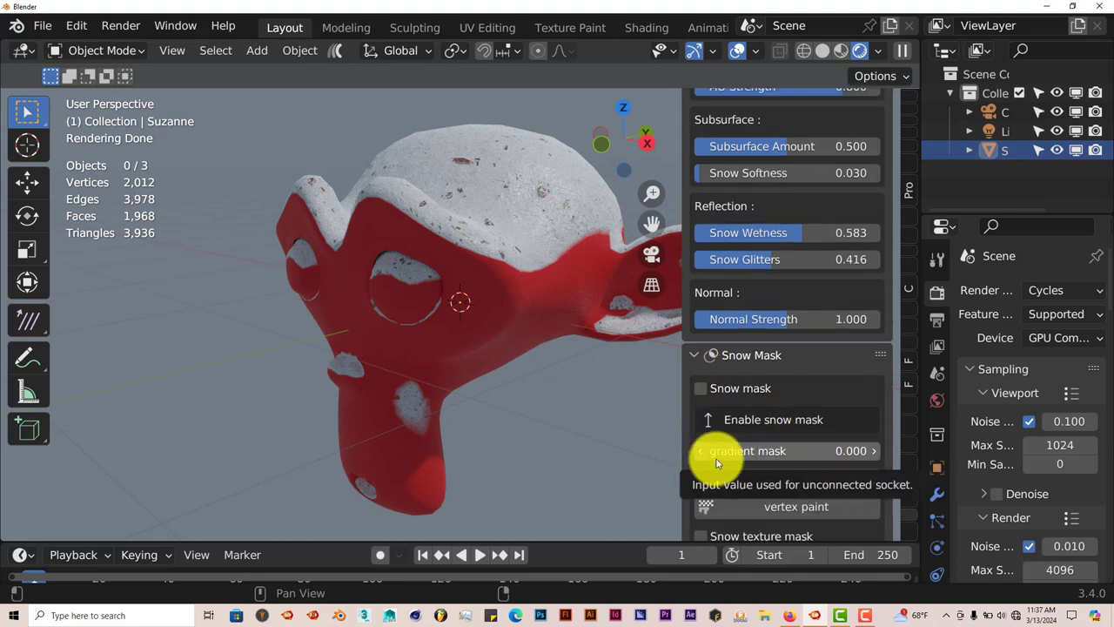
{"action": "scroll", "coordinate": [787, 493], "scroll_direction": "down", "scroll_amount": 2}
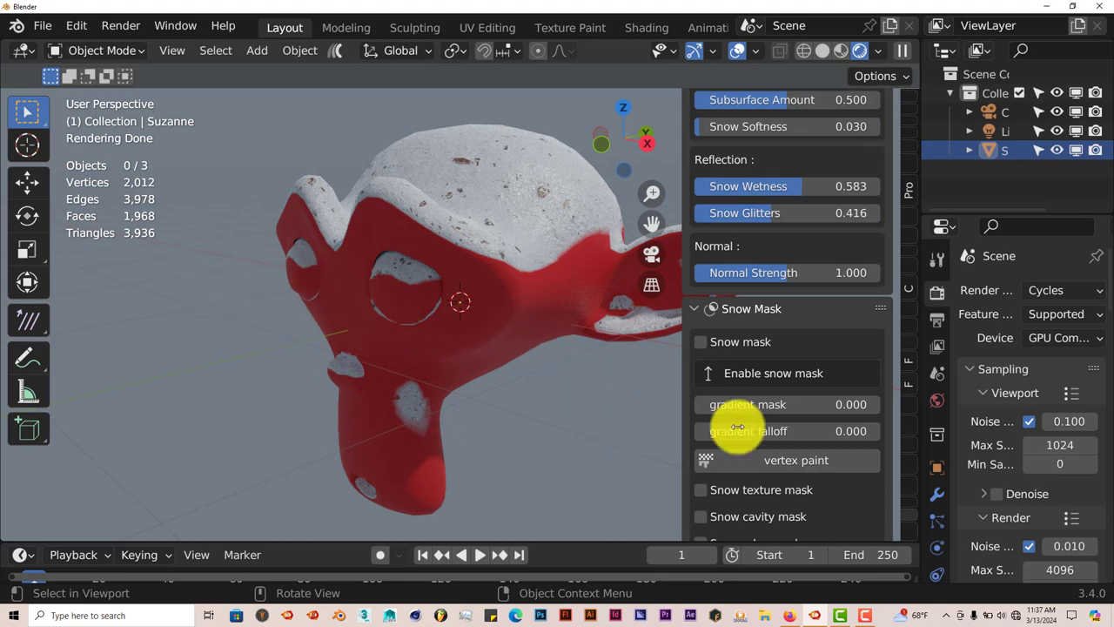
{"action": "scroll", "coordinate": [809, 427], "scroll_direction": "down", "scroll_amount": 3}
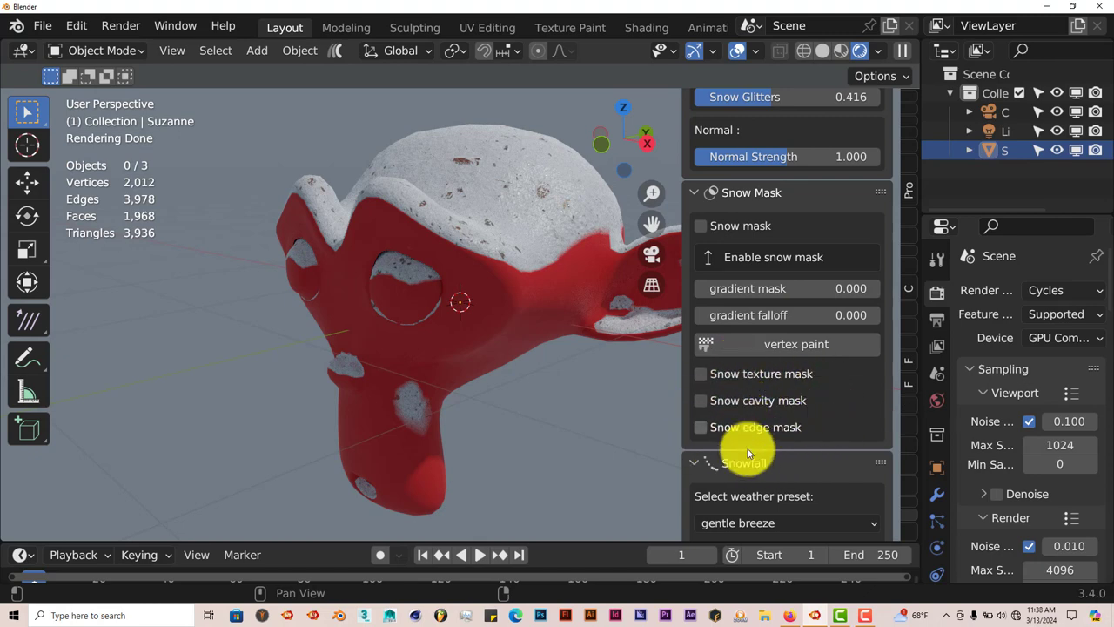
{"action": "scroll", "coordinate": [786, 443], "scroll_direction": "down", "scroll_amount": 1}
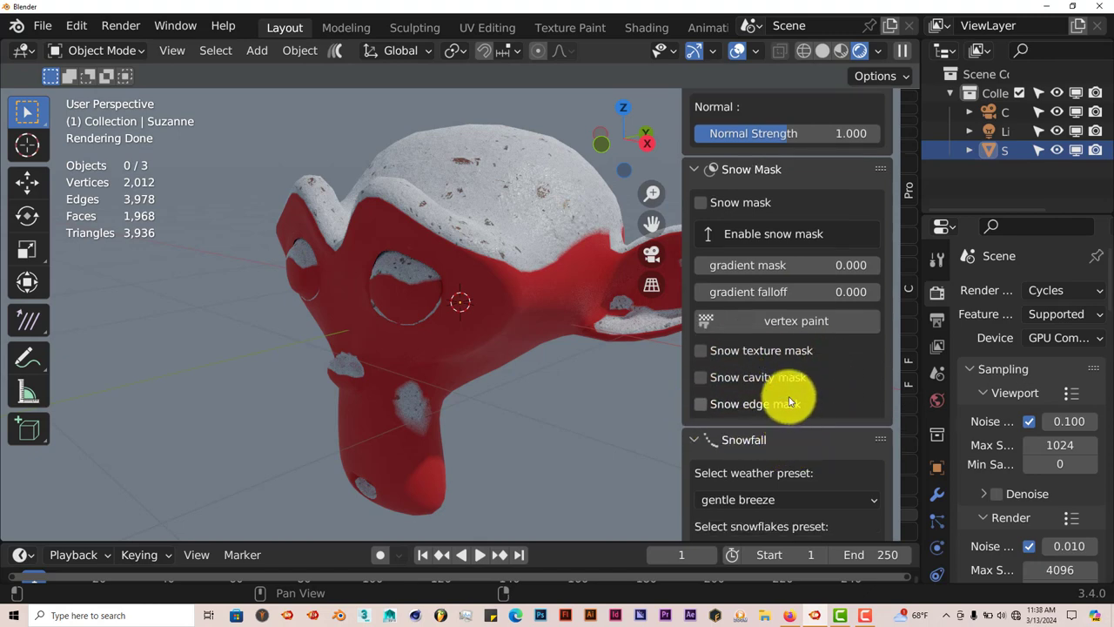
{"action": "scroll", "coordinate": [789, 400], "scroll_direction": "down", "scroll_amount": 2}
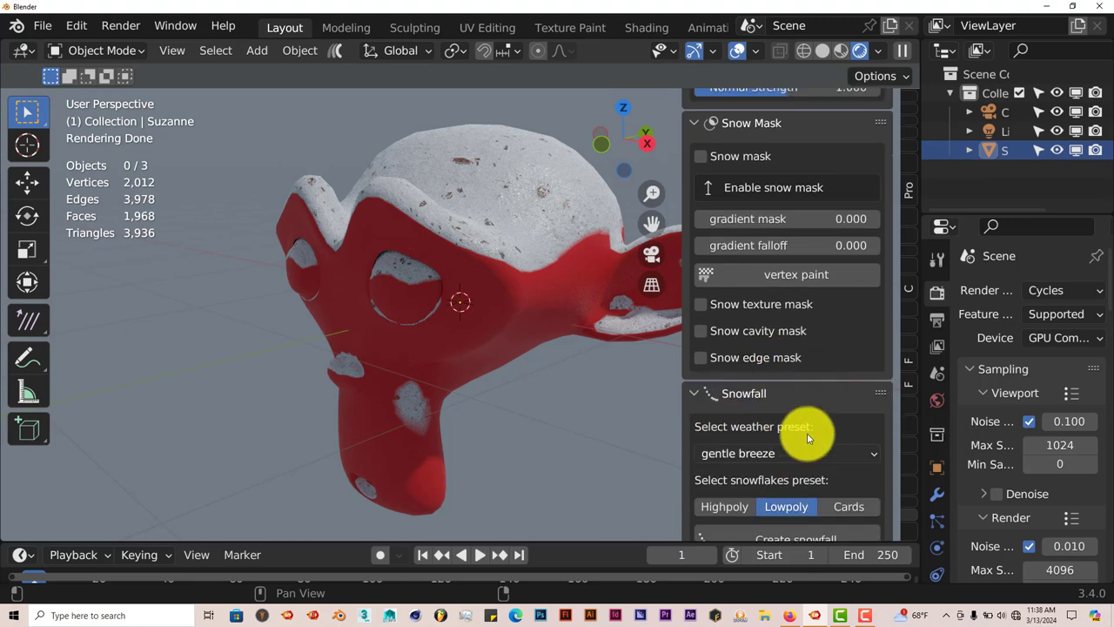
{"action": "scroll", "coordinate": [774, 426], "scroll_direction": "down", "scroll_amount": 3}
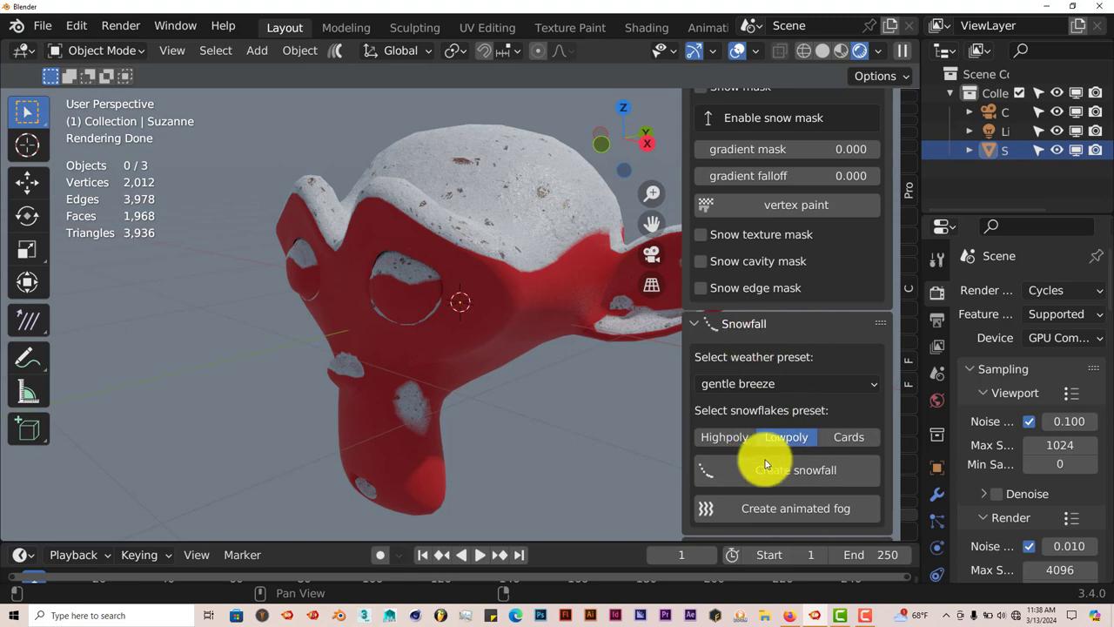
{"action": "left_click", "coordinate": [768, 390]}
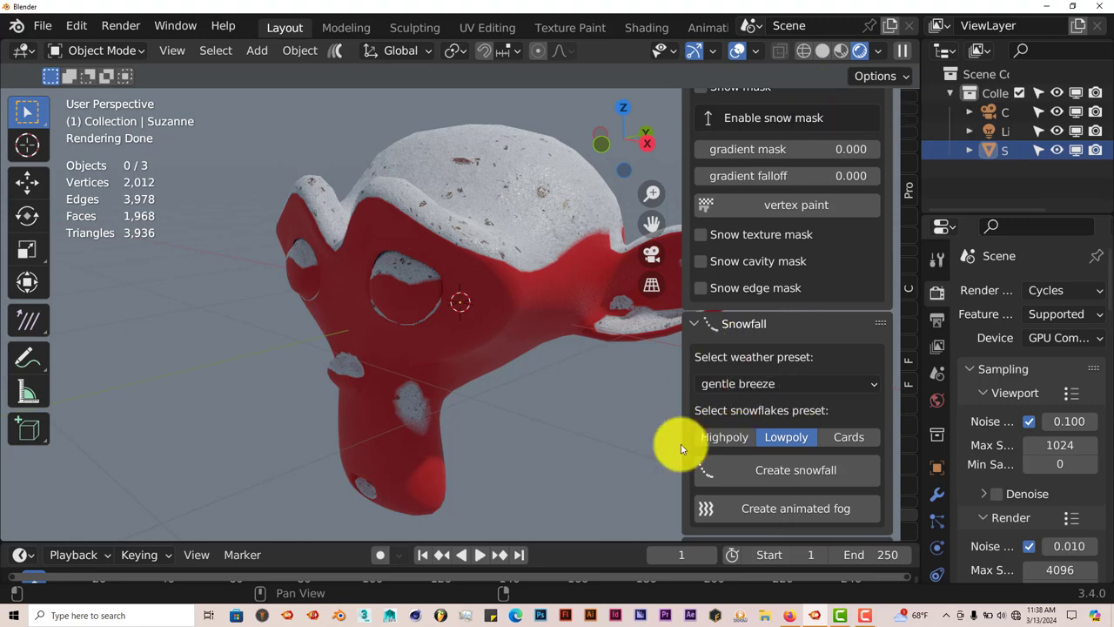
Try animated fog around the monkey head, and remove it after viewing it
{"action": "scroll", "coordinate": [792, 458], "scroll_direction": "down", "scroll_amount": 3}
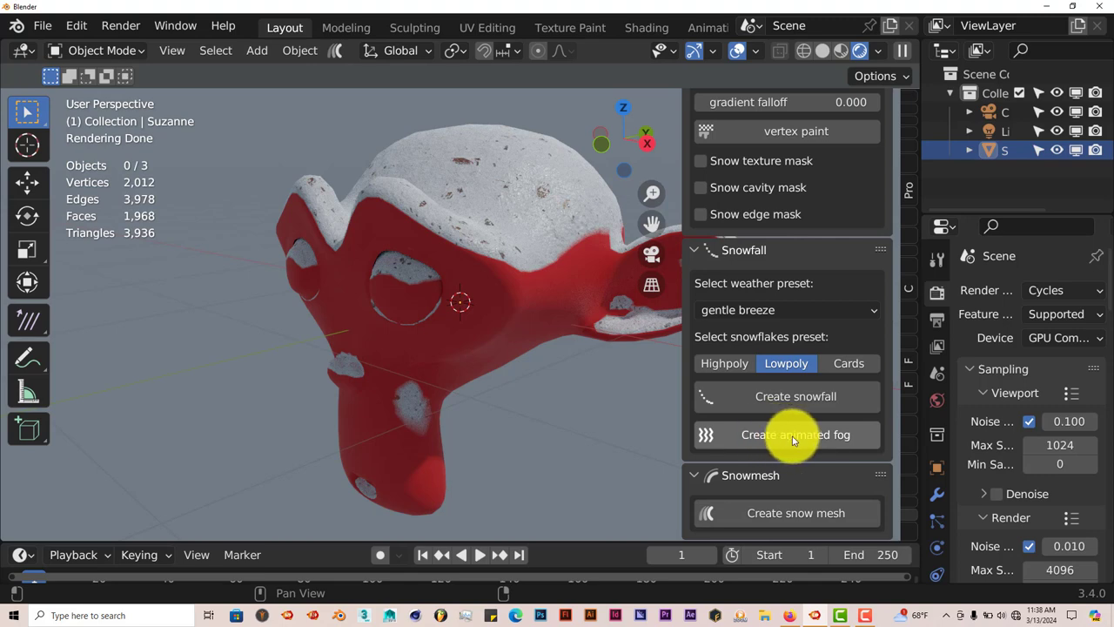
{"action": "left_click", "coordinate": [739, 439]}
{"action": "scroll", "coordinate": [273, 269], "scroll_direction": "down", "scroll_amount": 3}
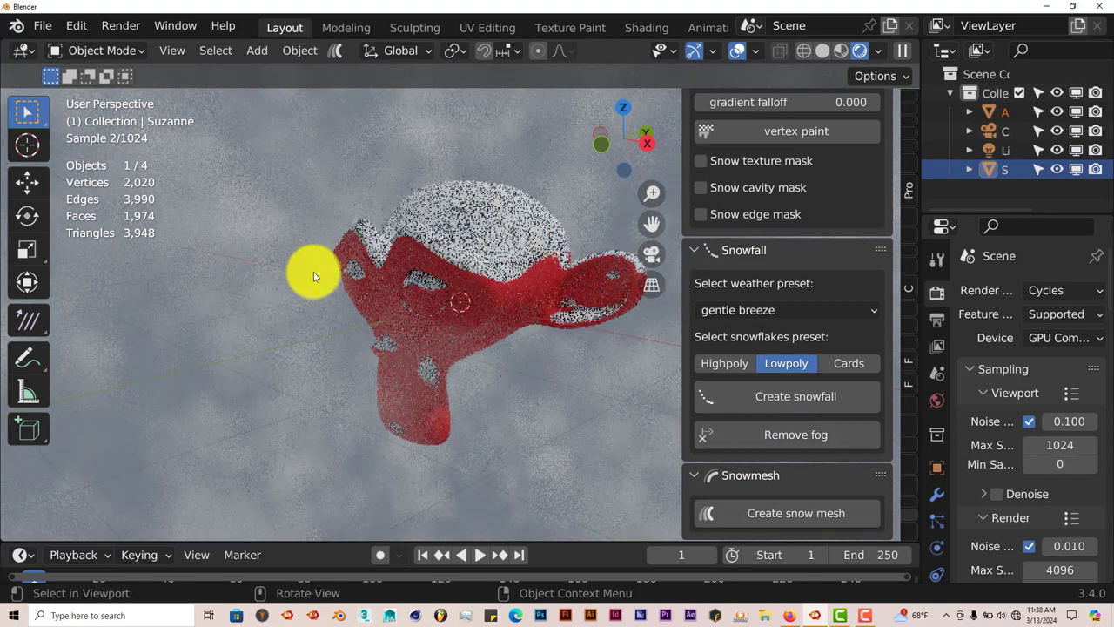
{"action": "middle_click_drag", "start_coordinate": [386, 279], "coordinate": [373, 373]}
{"action": "left_click", "coordinate": [718, 435]}
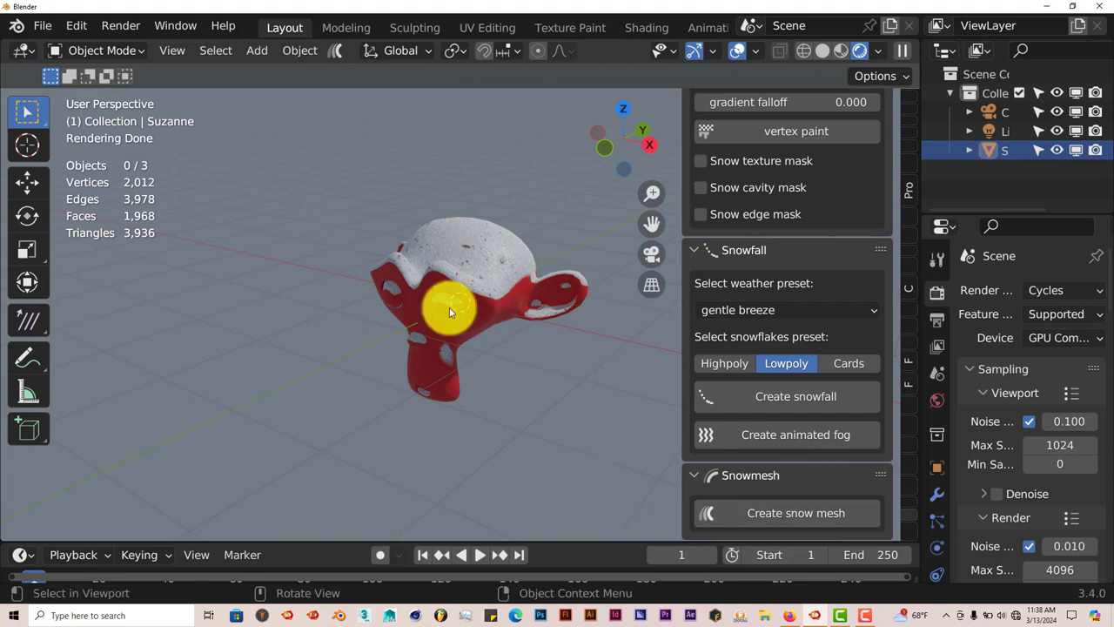
Try a snow mesh on the snow-covered monkey head, view it from several angles, and delete it
{"action": "scroll", "coordinate": [496, 366], "scroll_direction": "up", "scroll_amount": 1}
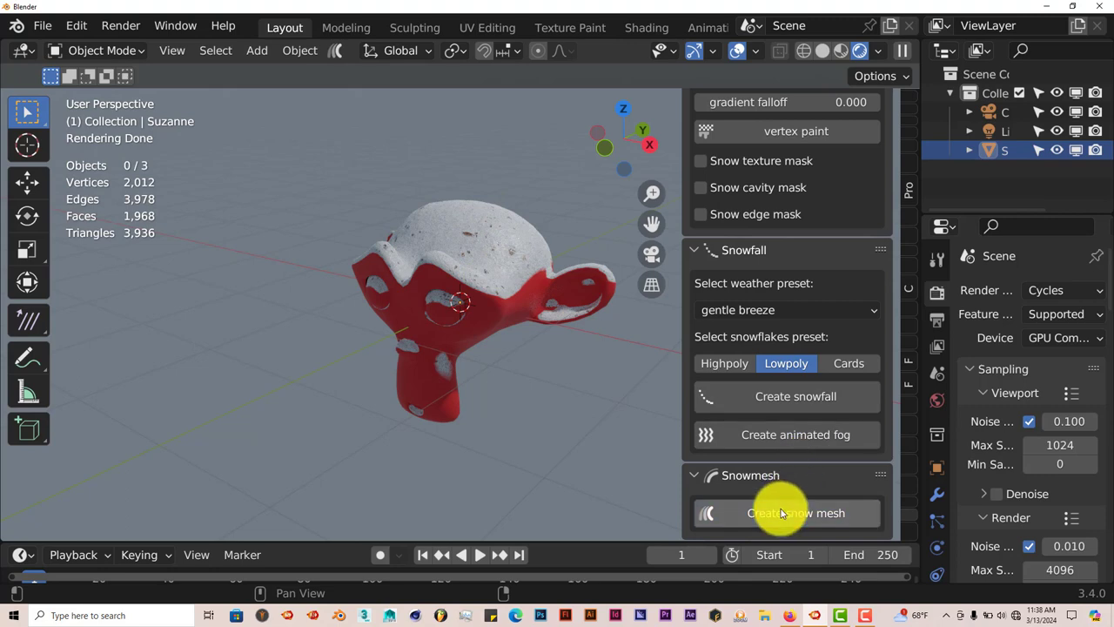
{"action": "left_click", "coordinate": [740, 514]}
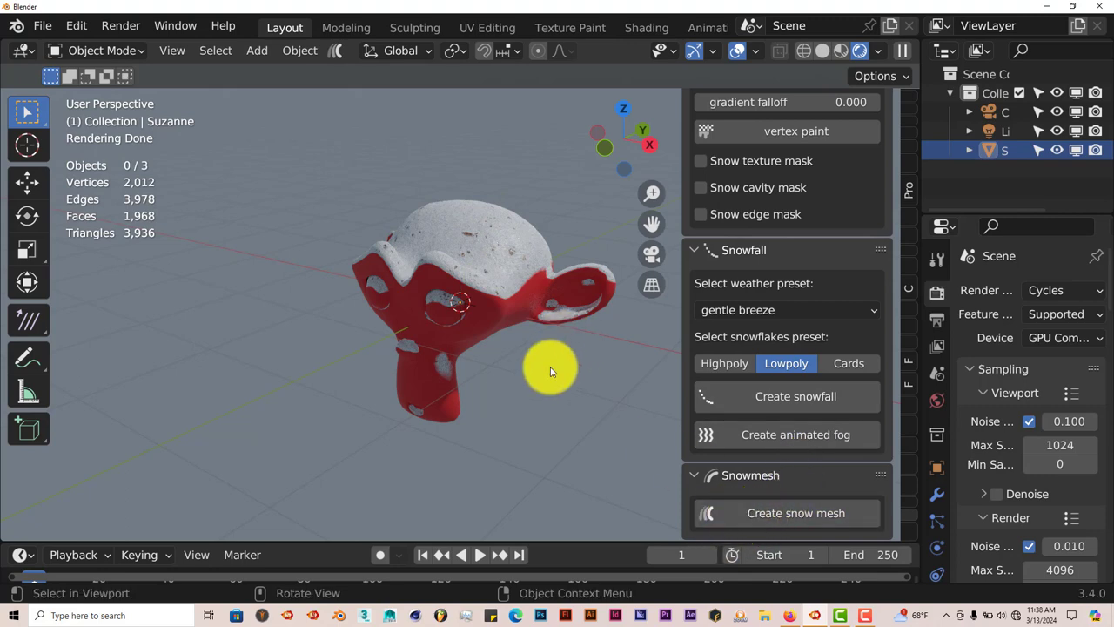
{"action": "scroll", "coordinate": [489, 321], "scroll_direction": "up", "scroll_amount": 2}
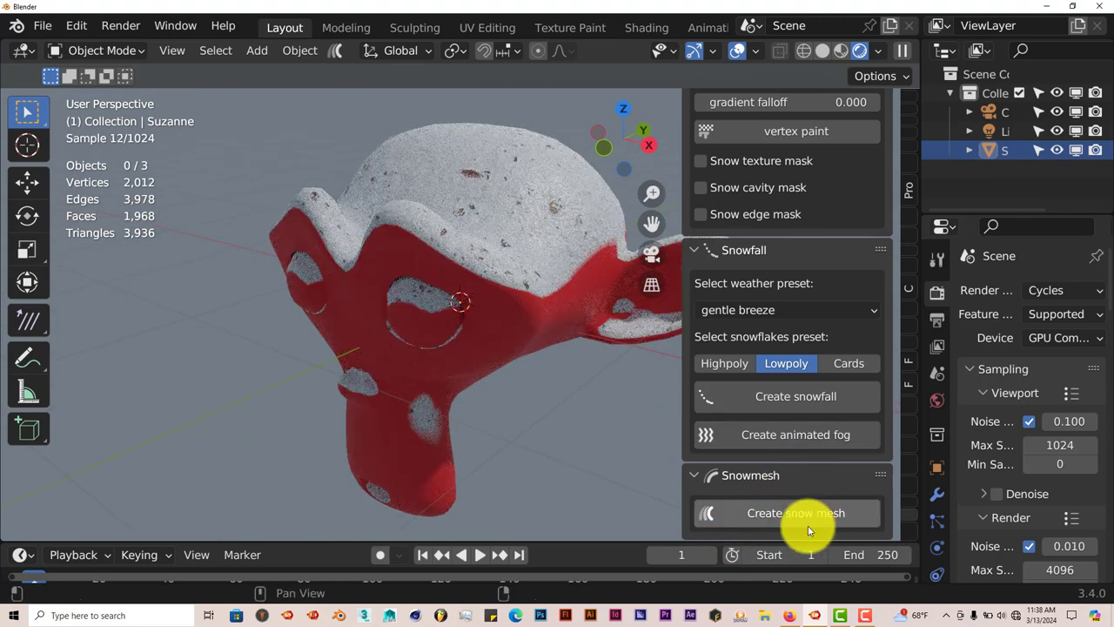
{"action": "left_click", "coordinate": [758, 513]}
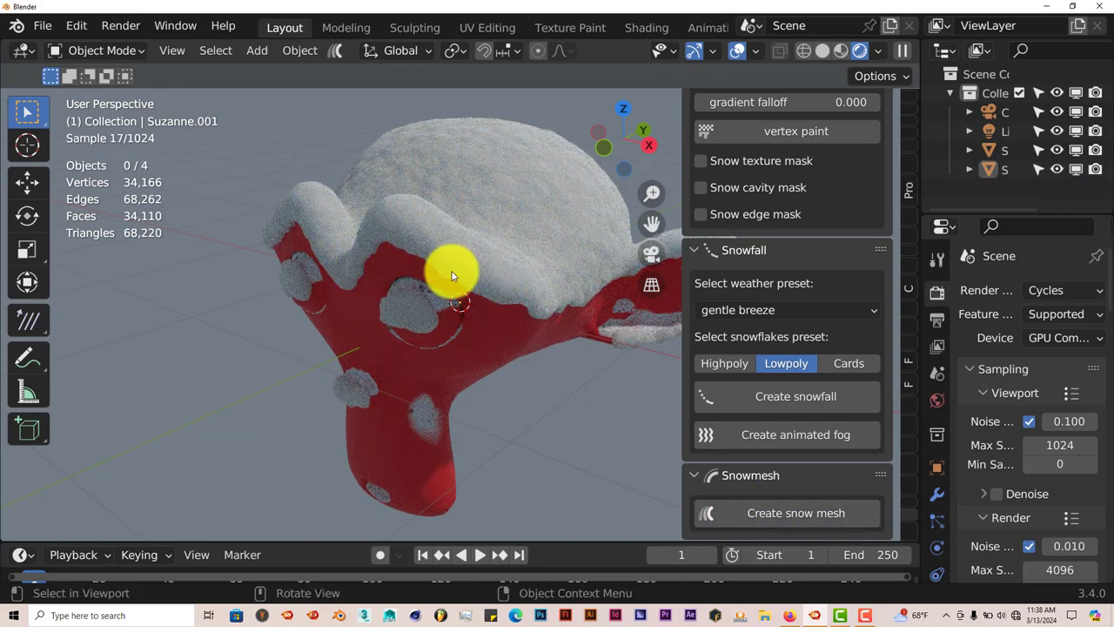
{"action": "middle_click_drag", "start_coordinate": [450, 301], "coordinate": [535, 378]}
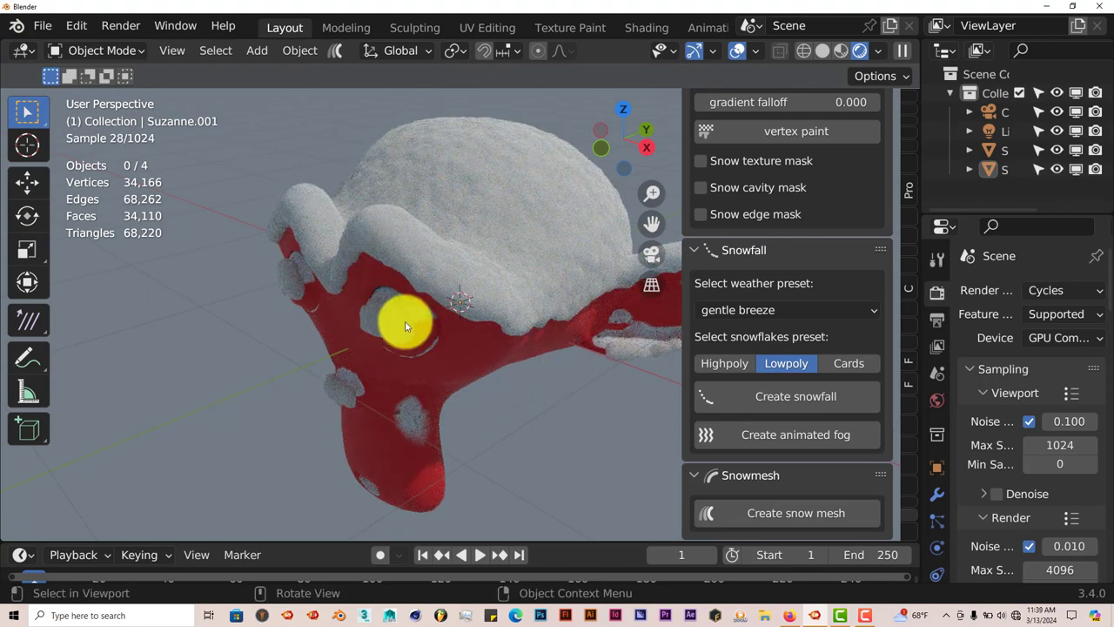
{"action": "middle_click_drag", "start_coordinate": [414, 329], "coordinate": [428, 292]}
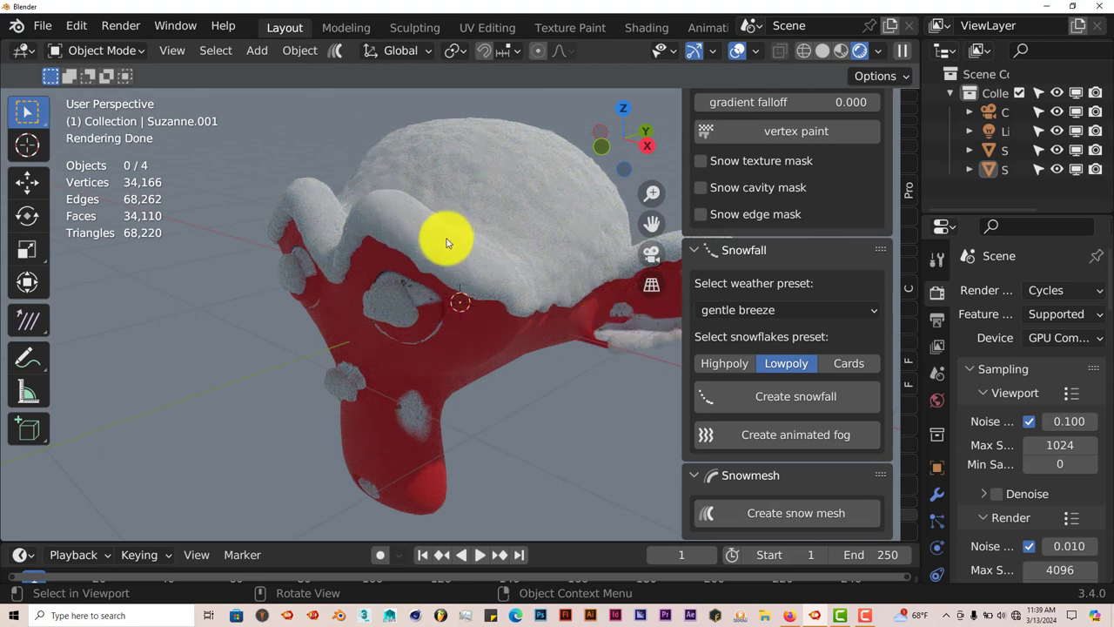
{"action": "left_click", "coordinate": [490, 198]}
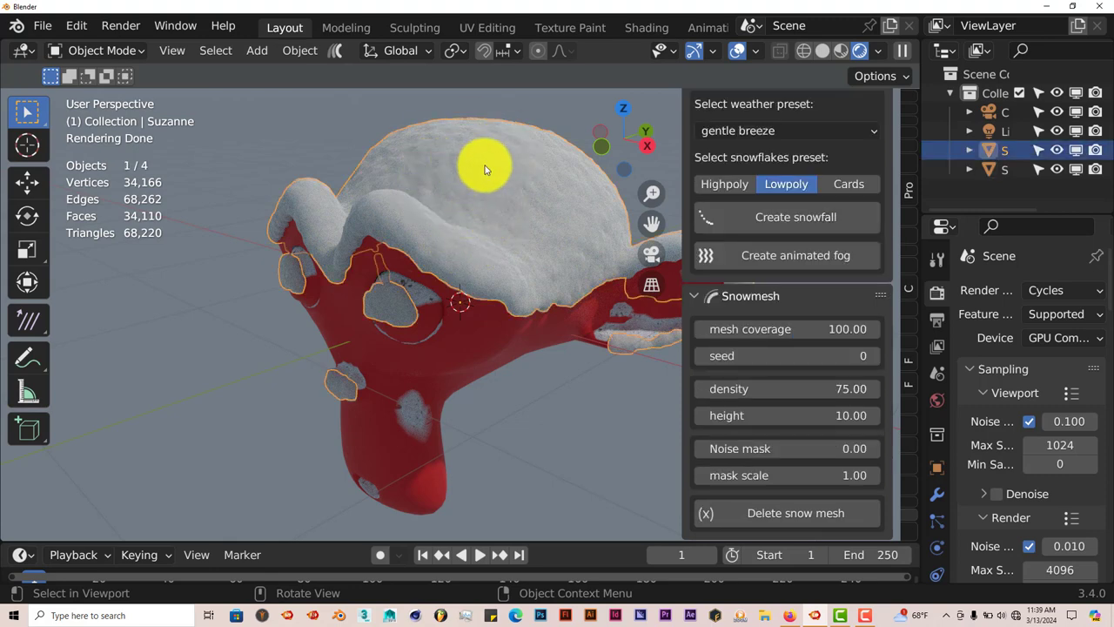
{"action": "left_click", "coordinate": [739, 514]}
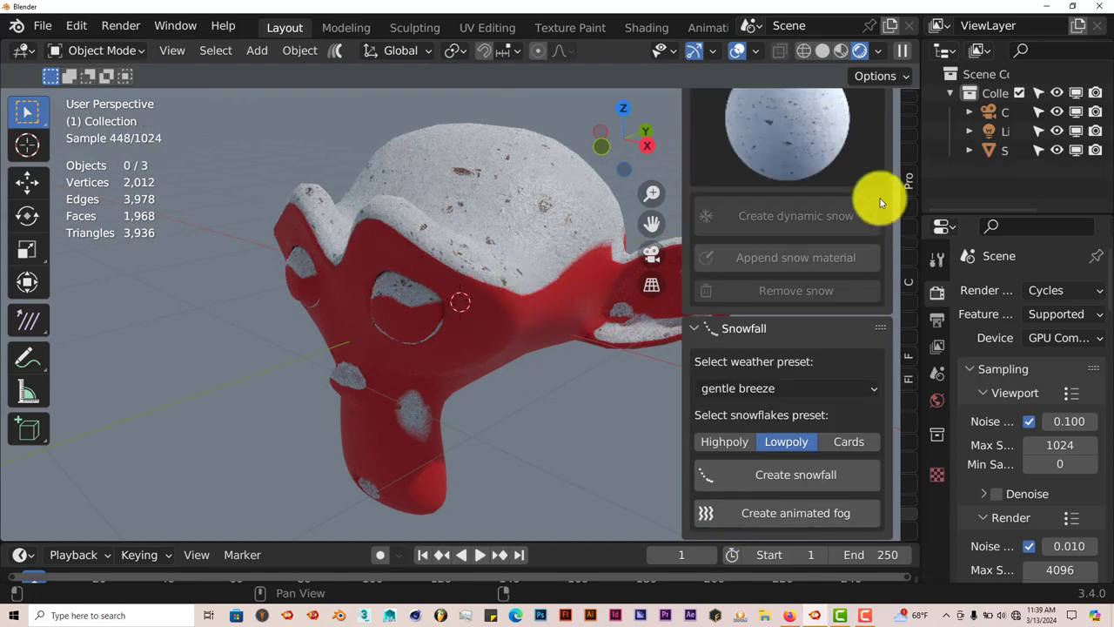
Switch the 3D viewport from rendered to solid shading
{"action": "scroll", "coordinate": [790, 380], "scroll_direction": "up", "scroll_amount": 5}
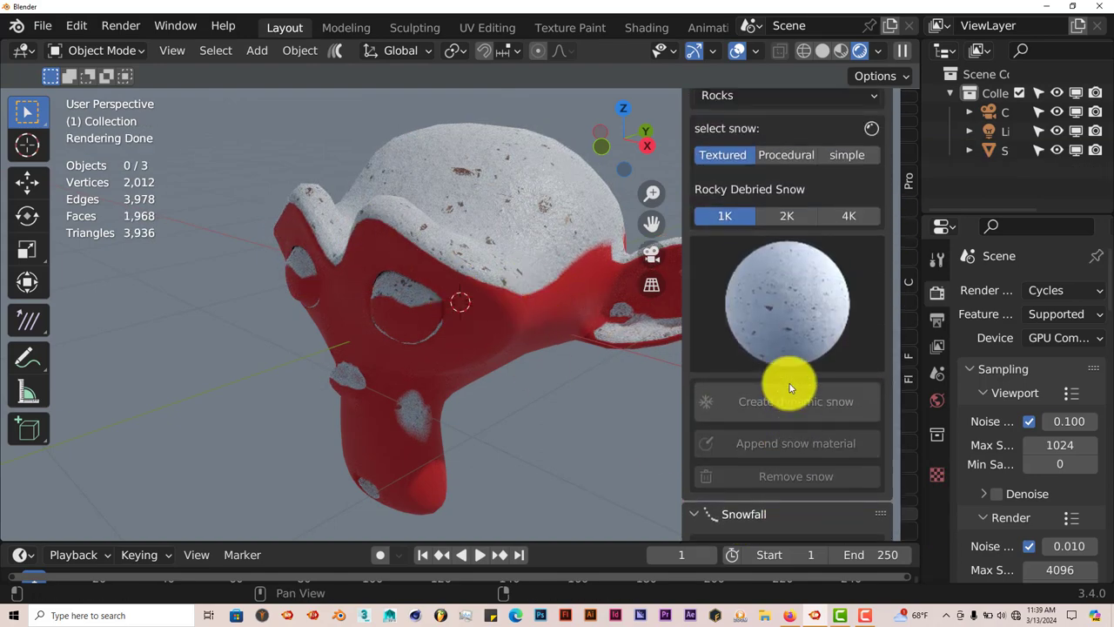
{"action": "scroll", "coordinate": [788, 383], "scroll_direction": "down", "scroll_amount": 2}
{"action": "scroll", "coordinate": [786, 403], "scroll_direction": "down", "scroll_amount": 2}
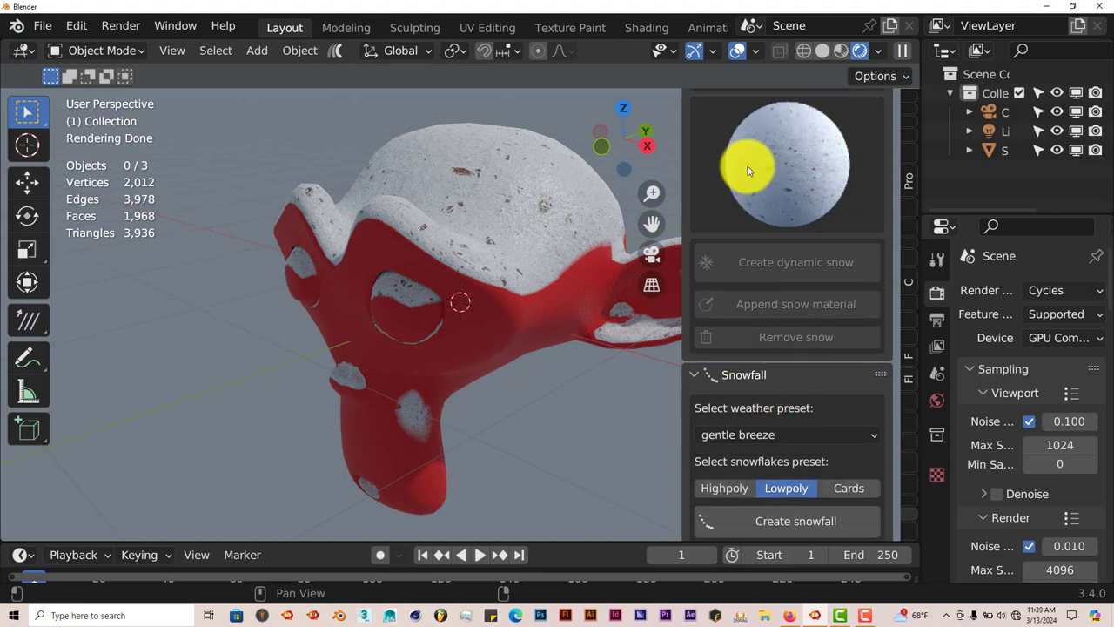
{"action": "left_click", "coordinate": [823, 51]}
{"action": "scroll", "coordinate": [499, 340], "scroll_direction": "down", "scroll_amount": 3}
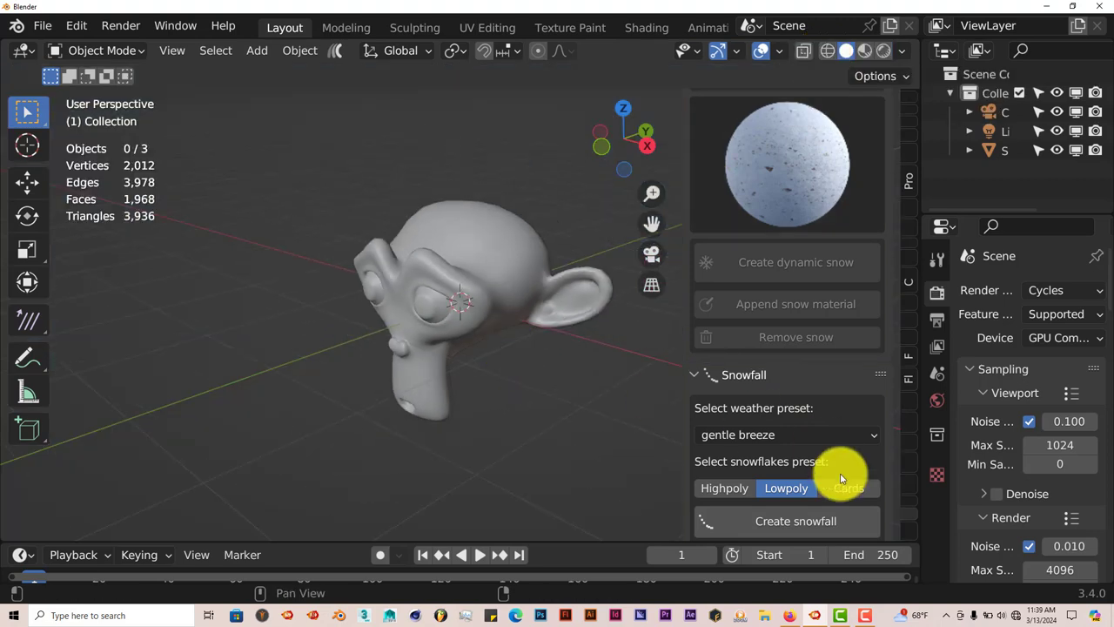
Create a snowfall with the Strong breeze weather preset and Lowpoly snowflakes
{"action": "scroll", "coordinate": [834, 484], "scroll_direction": "down", "scroll_amount": 1}
{"action": "scroll", "coordinate": [833, 484], "scroll_direction": "down", "scroll_amount": 1}
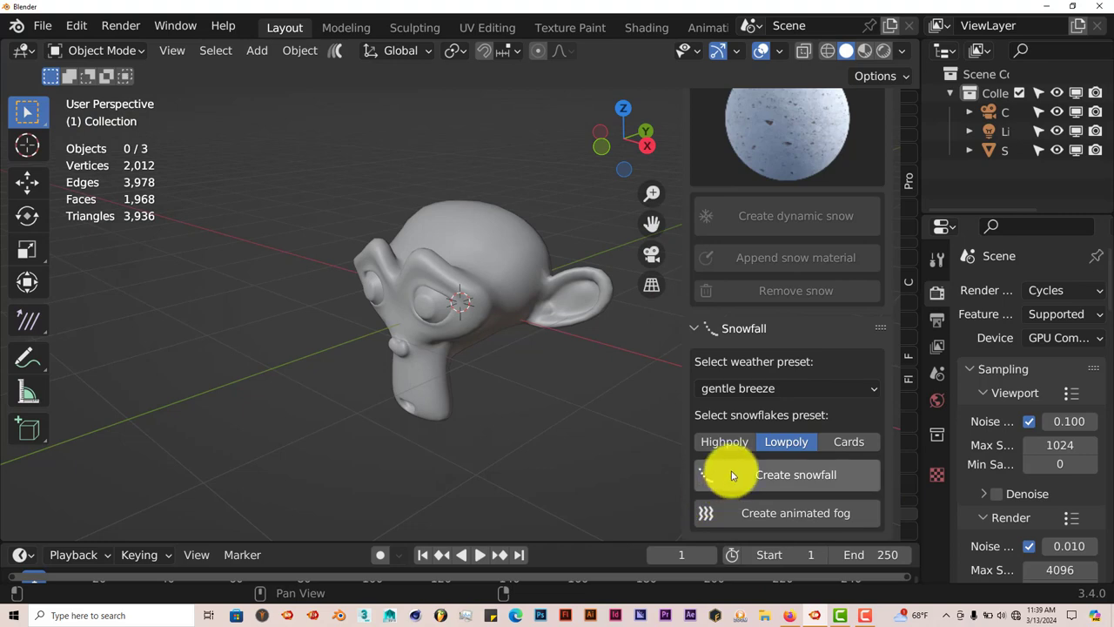
{"action": "left_click", "coordinate": [759, 391]}
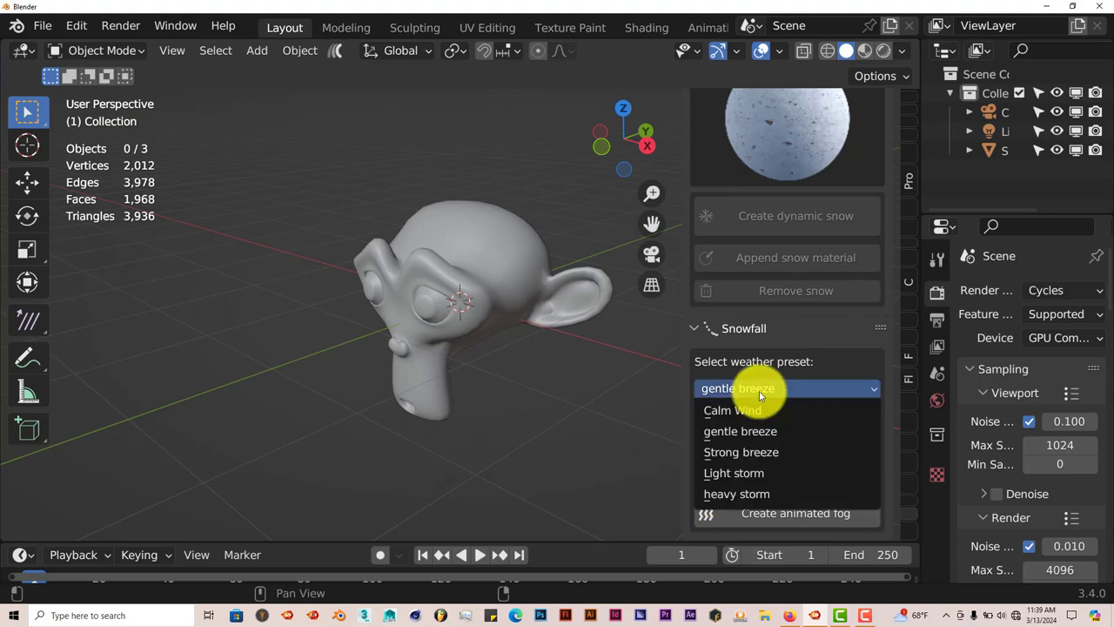
{"action": "left_click", "coordinate": [777, 451]}
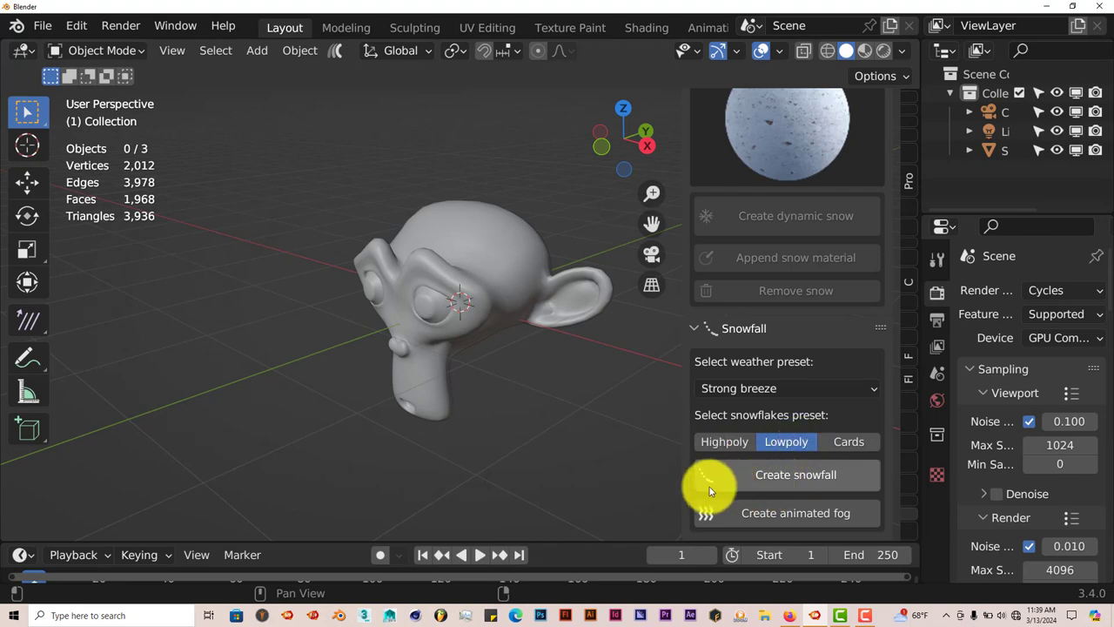
{"action": "left_click", "coordinate": [750, 480]}
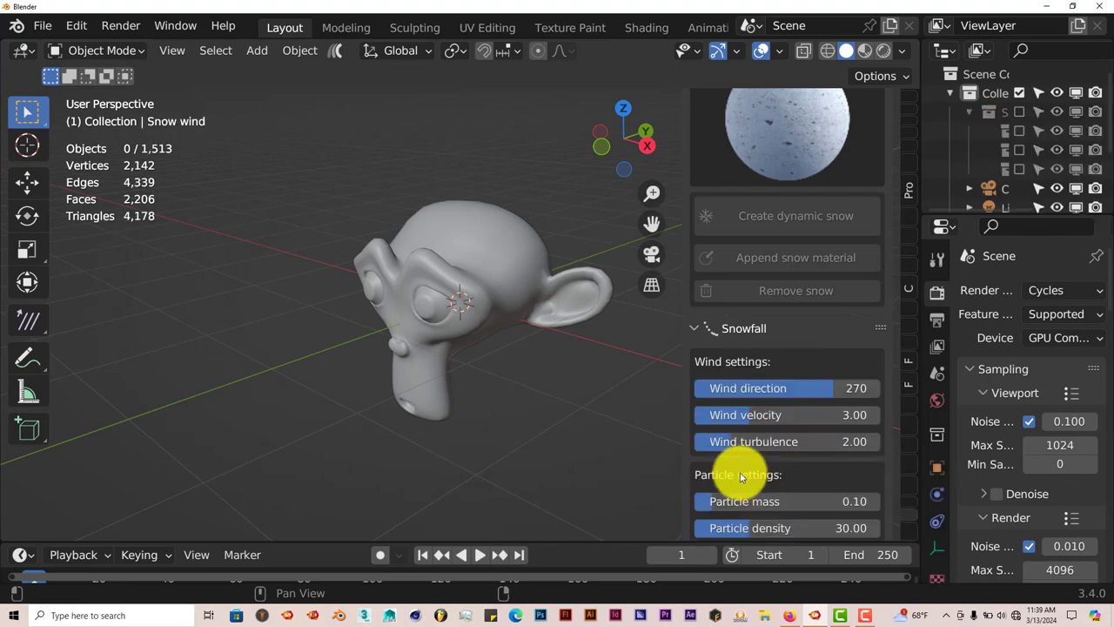
Play the snowfall animation around the monkey head, pause it, and return to the first frame
{"action": "scroll", "coordinate": [468, 478], "scroll_direction": "down", "scroll_amount": 2}
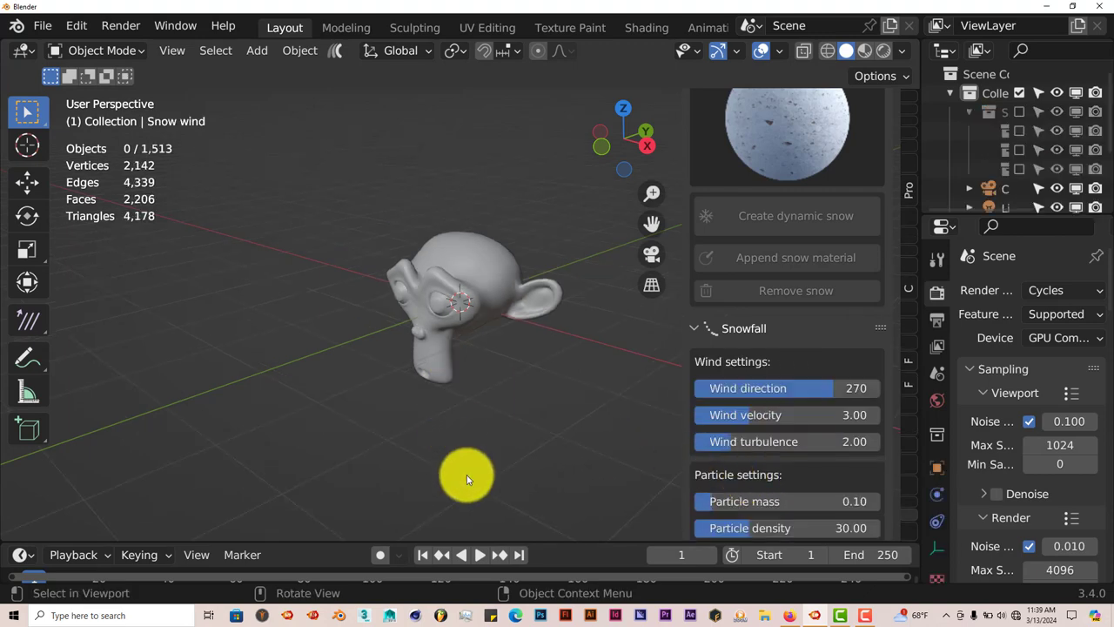
{"action": "left_click", "coordinate": [481, 556]}
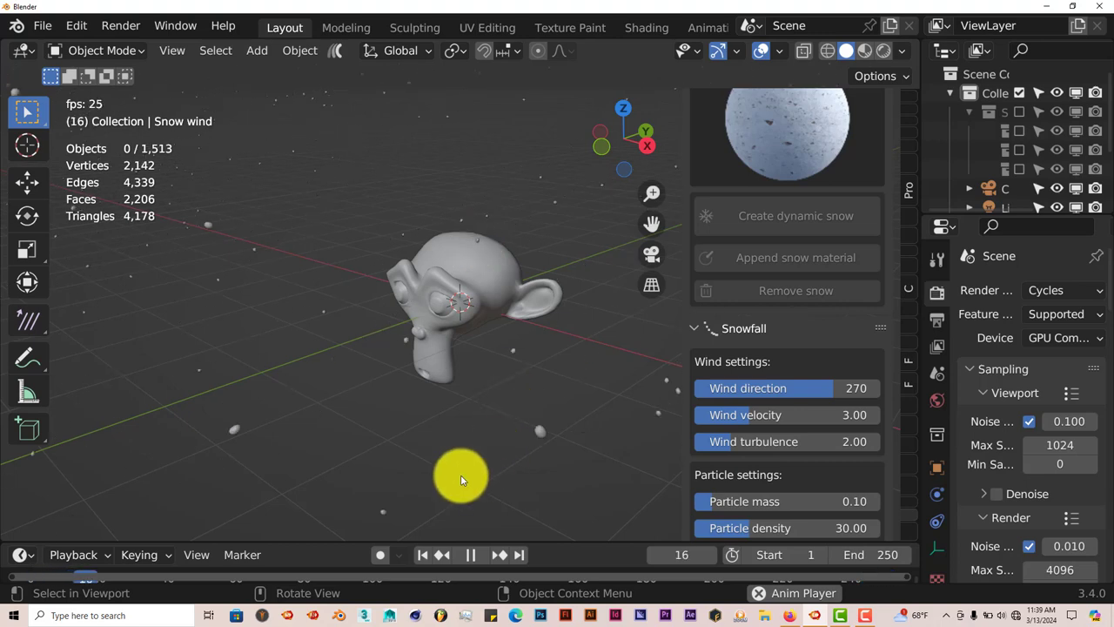
{"action": "left_click", "coordinate": [474, 556]}
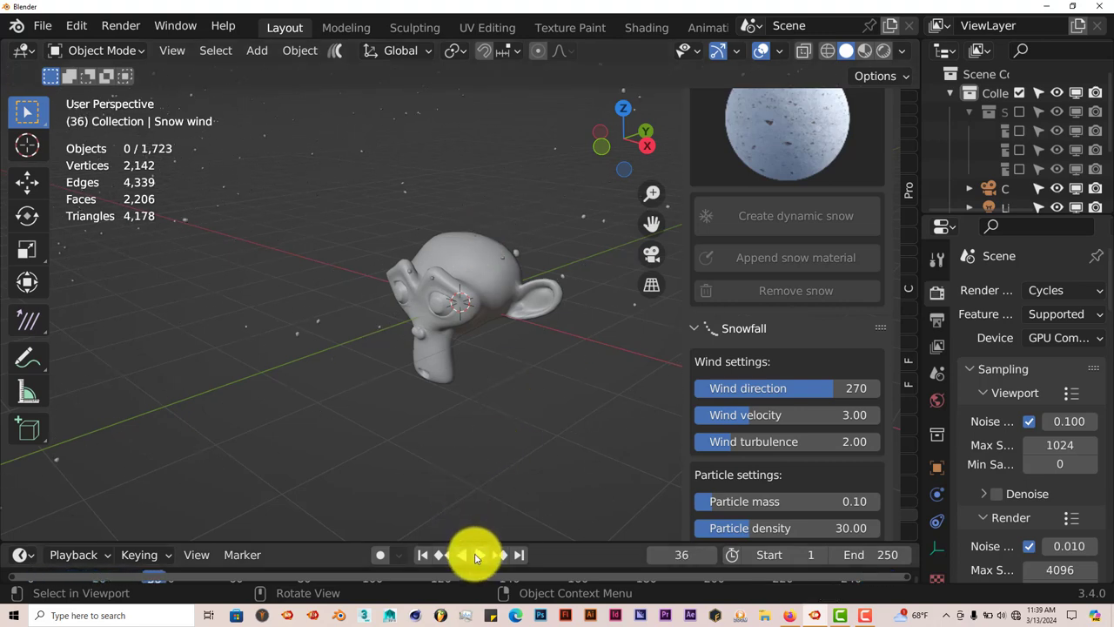
{"action": "left_click", "coordinate": [422, 554]}
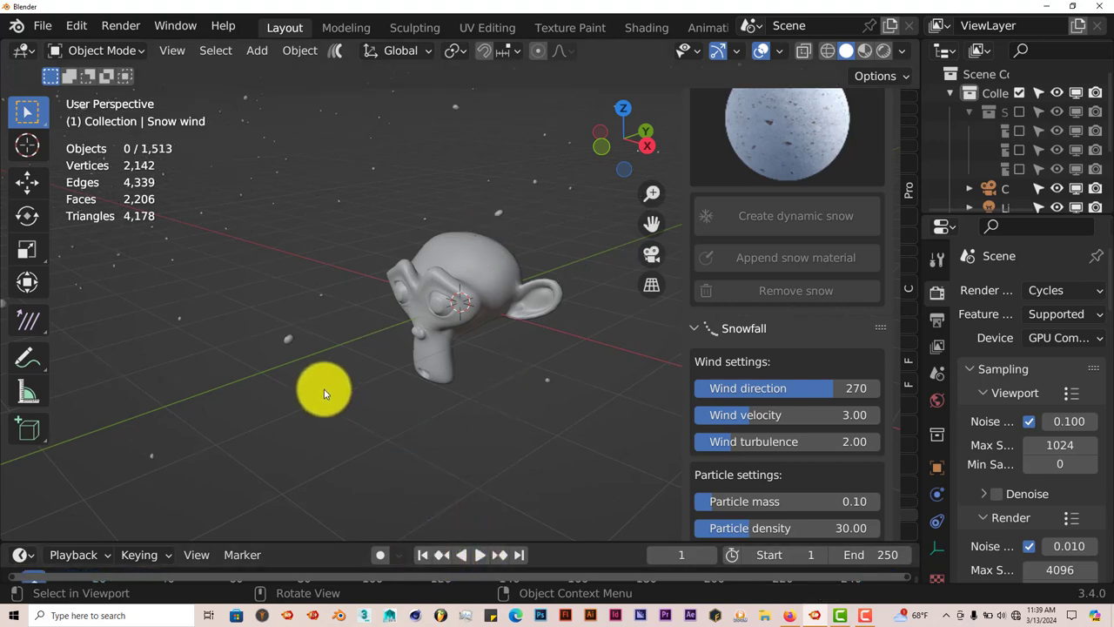